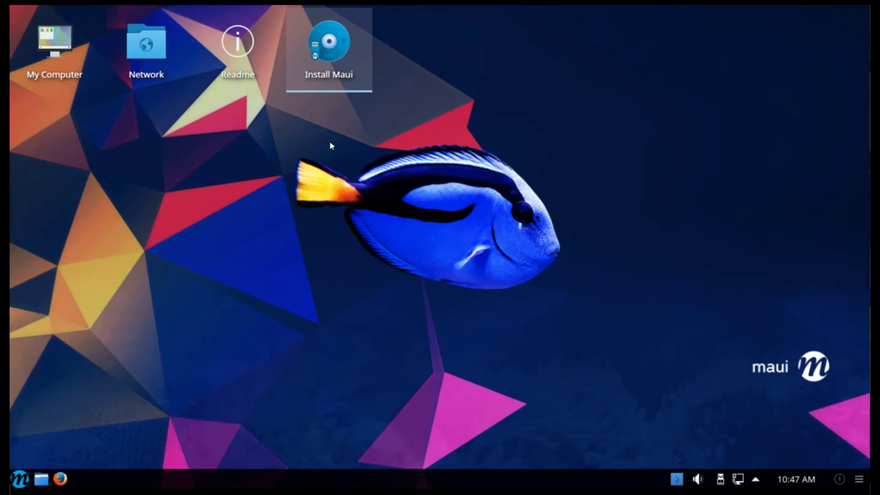
# Open the Maui Readme from the desktop and view the browser's version information.
pyautogui.click(240, 42)
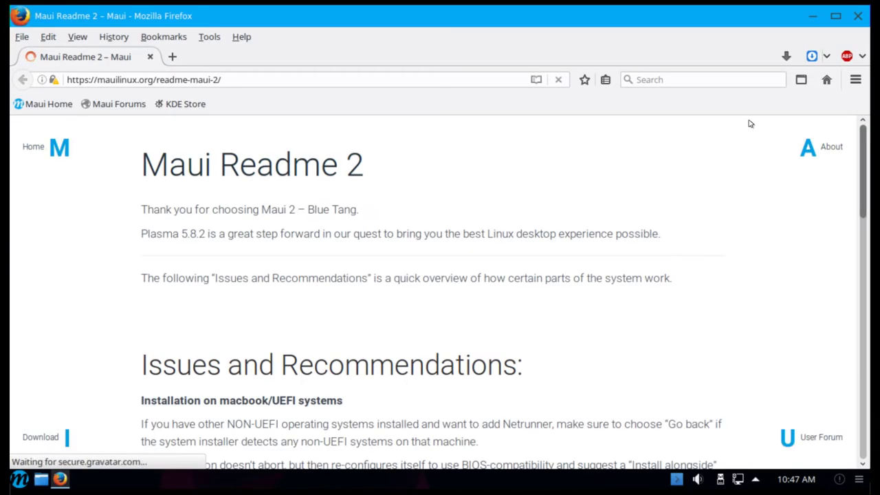
pyautogui.click(855, 80)
pyautogui.click(818, 421)
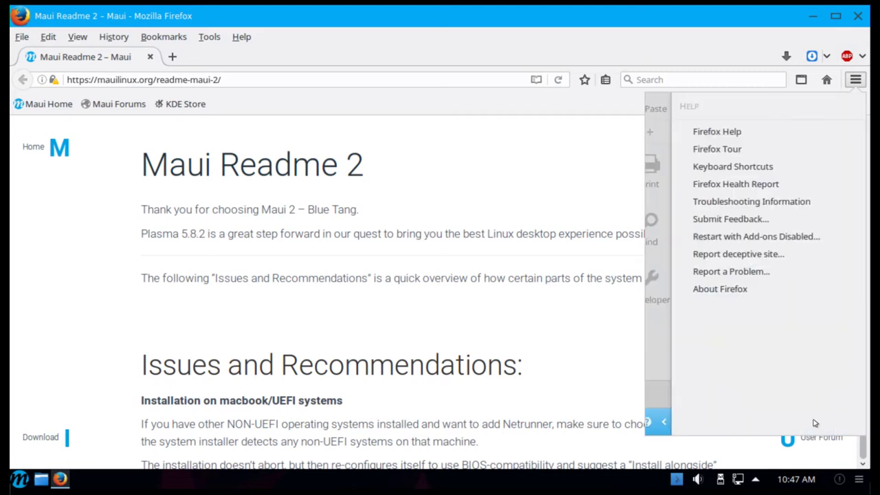
pyautogui.click(737, 289)
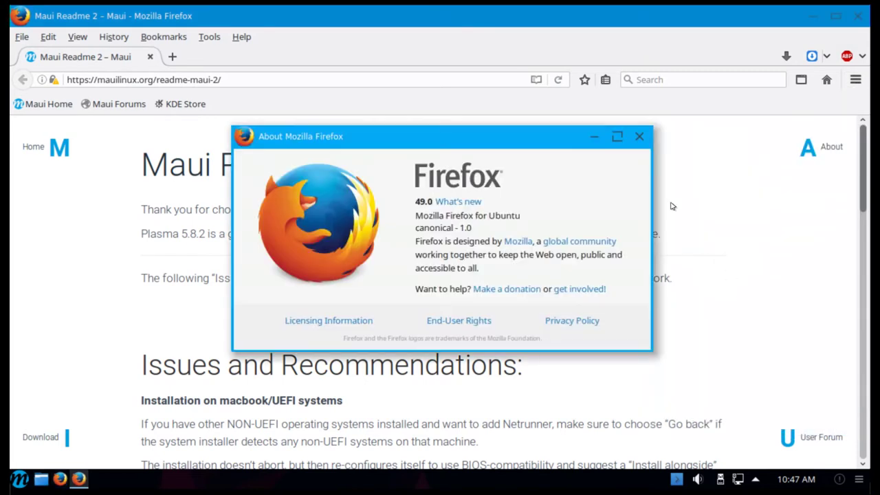
pyautogui.click(639, 137)
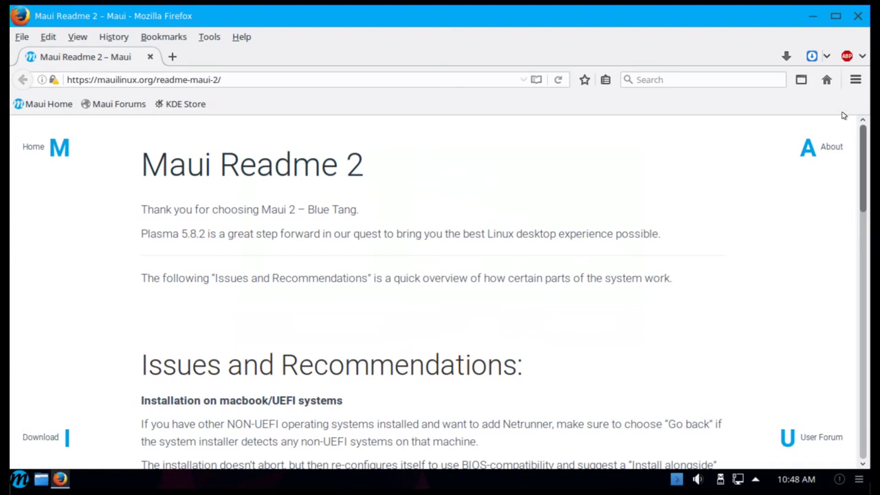
# Review Firefox's installed extensions and plugins, then close the browser with all its tabs.
pyautogui.click(856, 80)
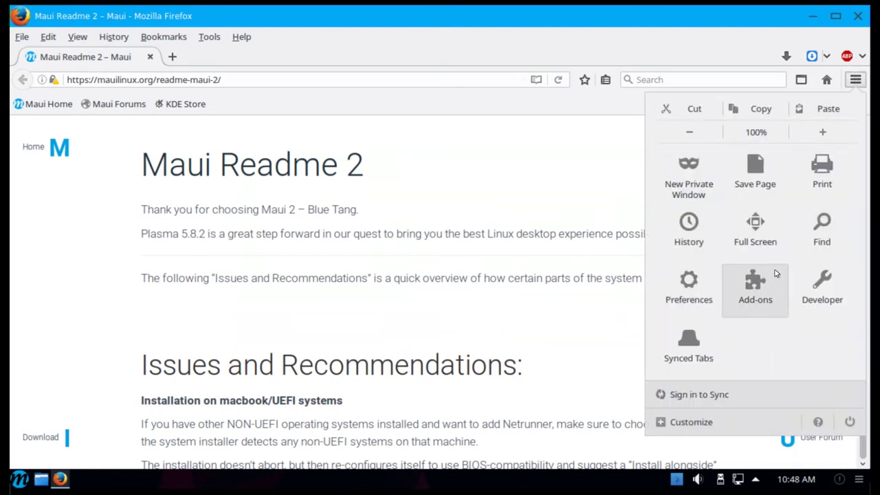
pyautogui.click(757, 285)
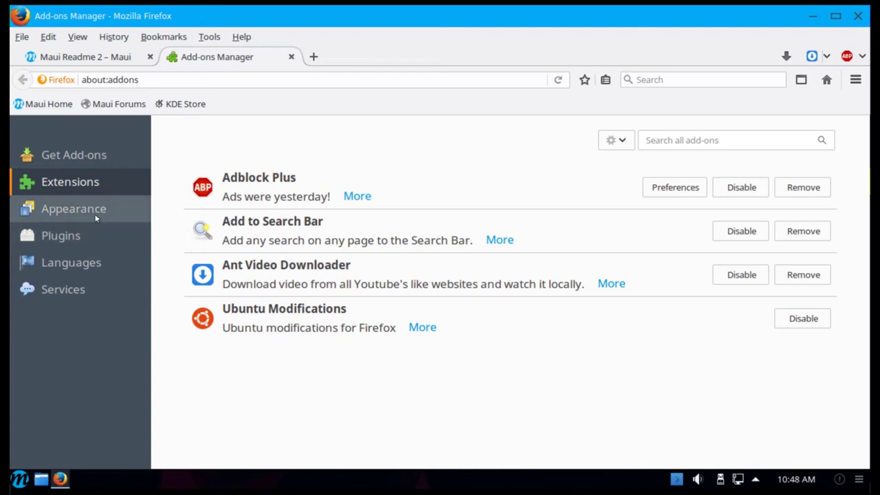
pyautogui.click(87, 236)
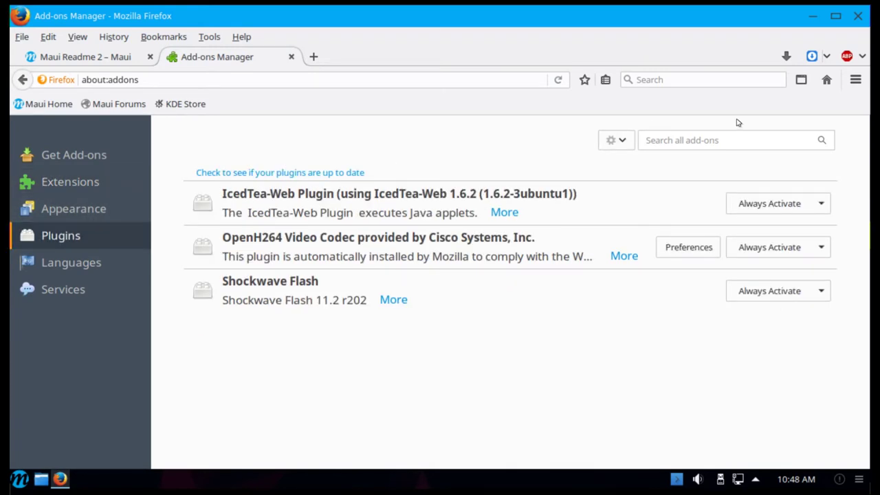
pyautogui.click(858, 15)
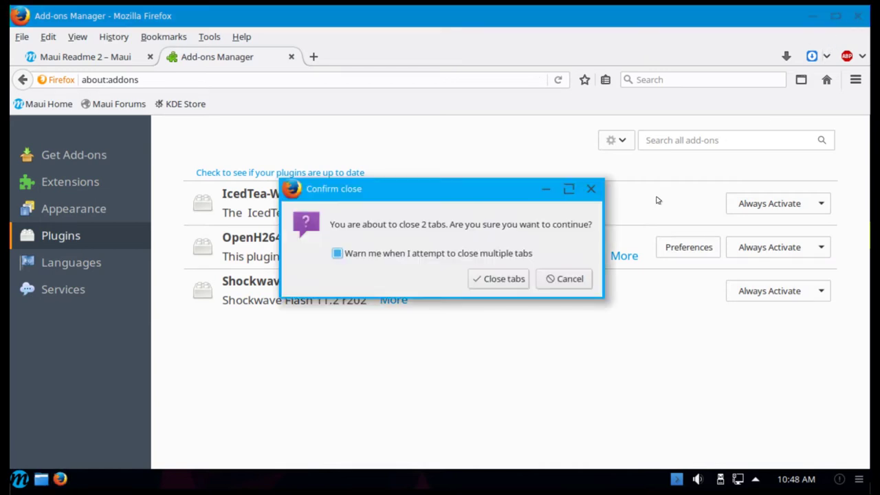
pyautogui.click(516, 279)
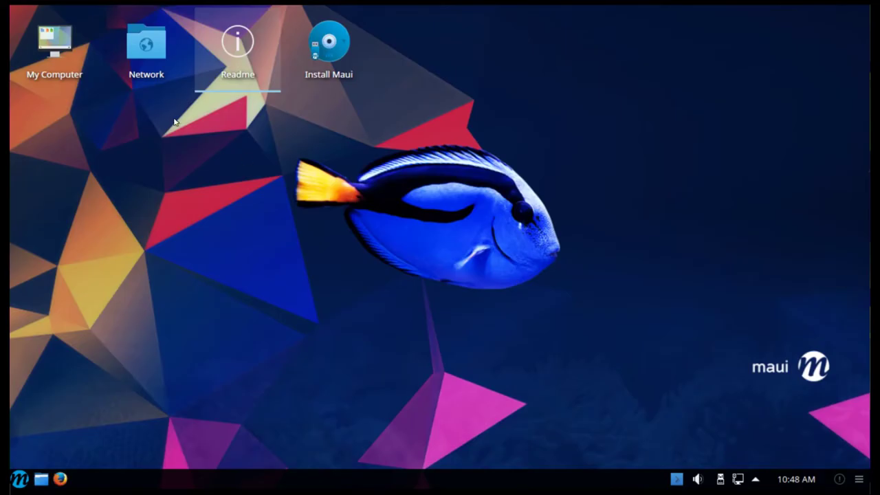
# View the system information through My Computer and close it.
pyautogui.click(48, 57)
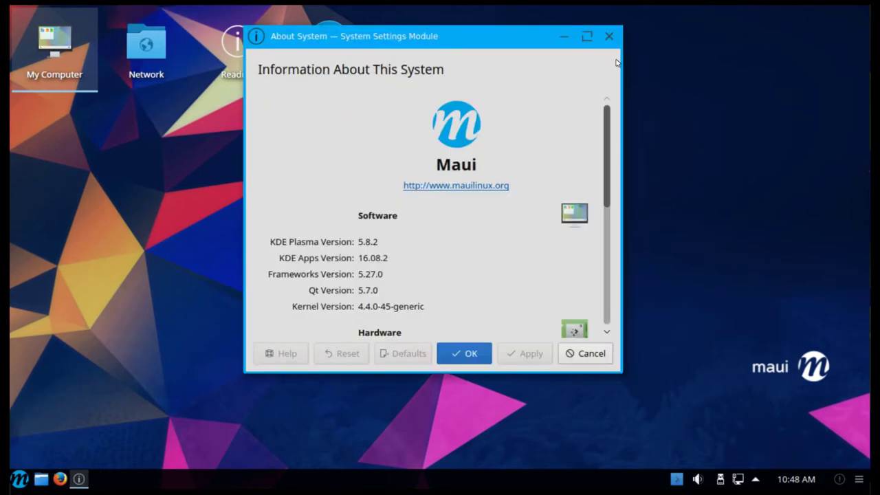
pyautogui.click(612, 36)
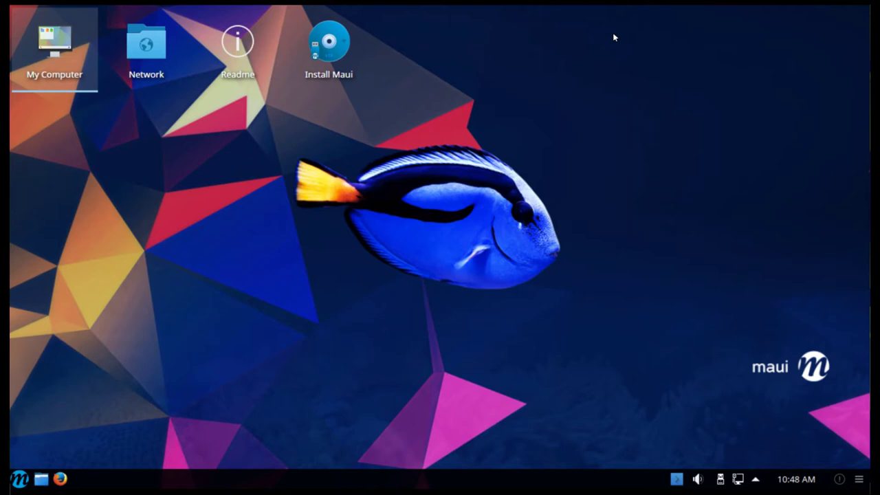
# Examine the desktop's options for creating items and arranging icons, then open and dismiss the Run Command search.
pyautogui.rightClick(458, 36)
pyautogui.moveTo(473, 44)
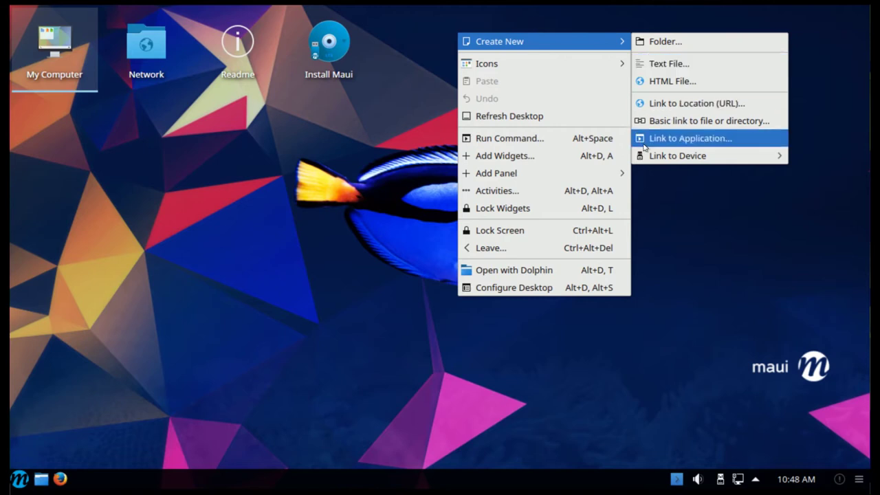
pyautogui.moveTo(644, 160)
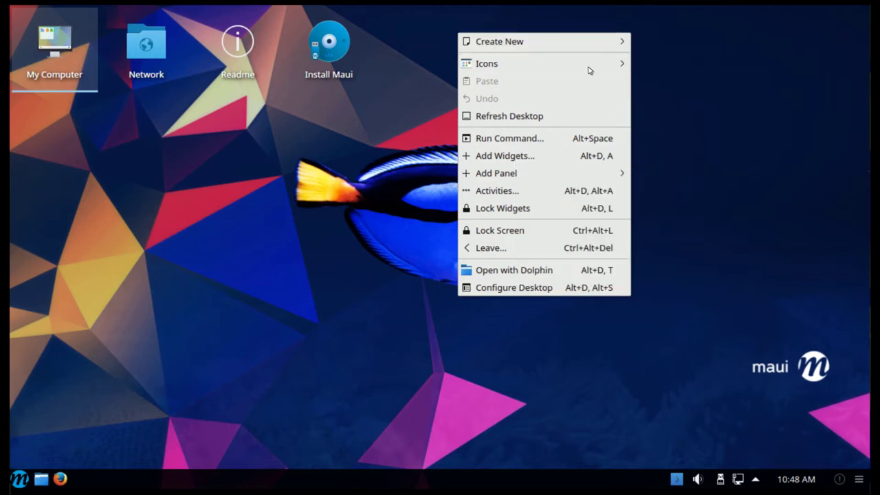
pyautogui.moveTo(590, 65)
pyautogui.moveTo(671, 70)
pyautogui.moveTo(667, 88)
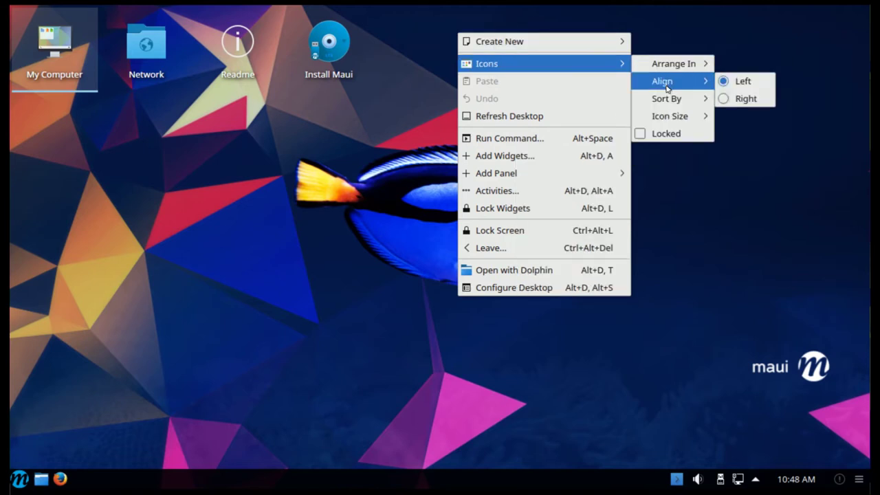
pyautogui.moveTo(664, 105)
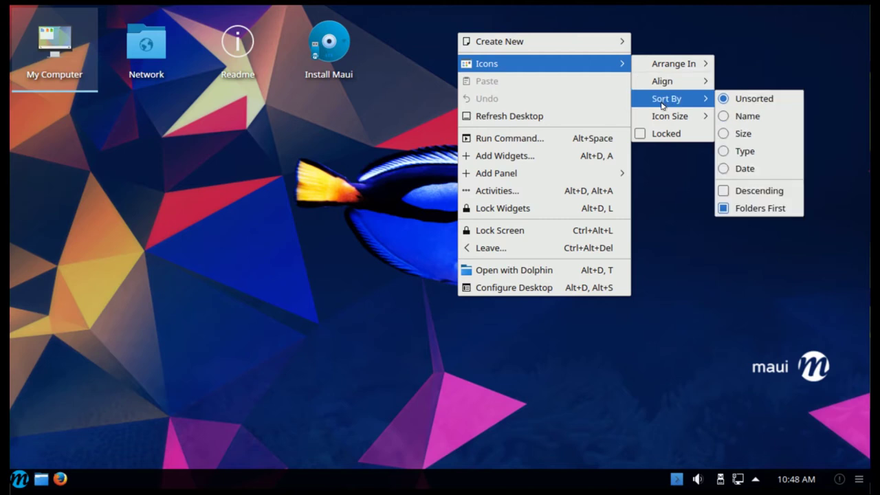
pyautogui.moveTo(662, 122)
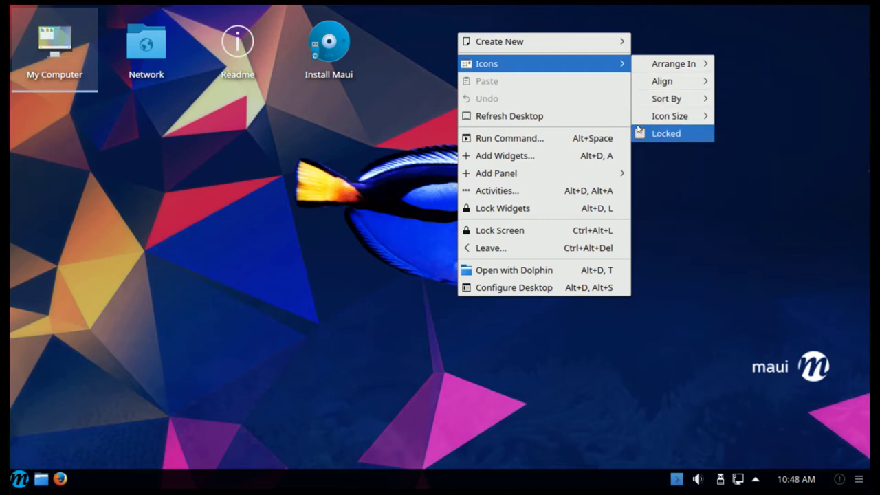
pyautogui.click(583, 139)
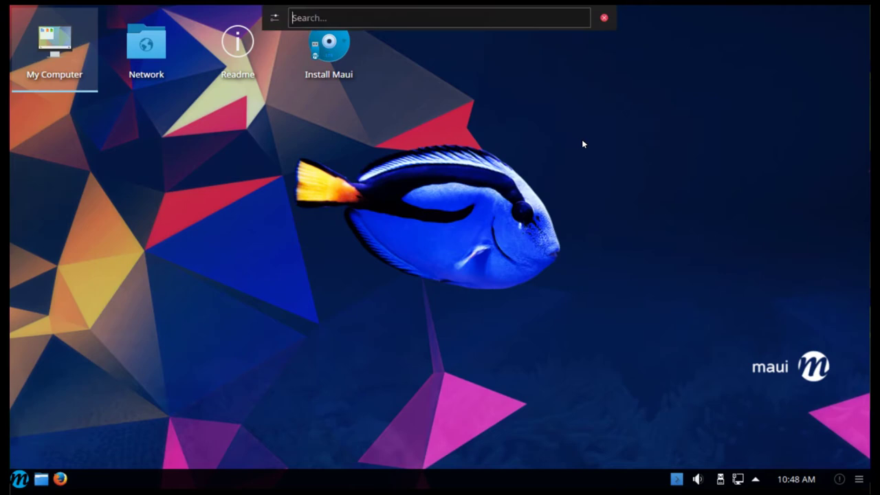
pyautogui.click(604, 19)
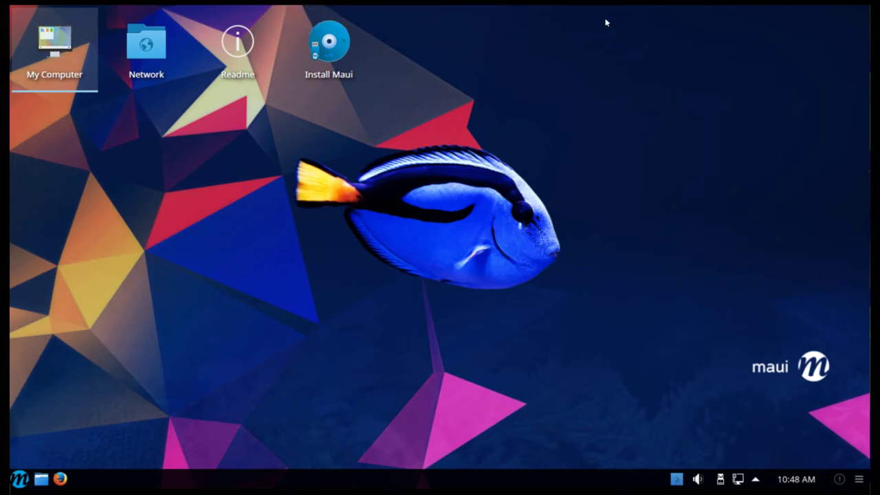
# Browse the available desktop widgets through to the end of the list and close it.
pyautogui.rightClick(567, 62)
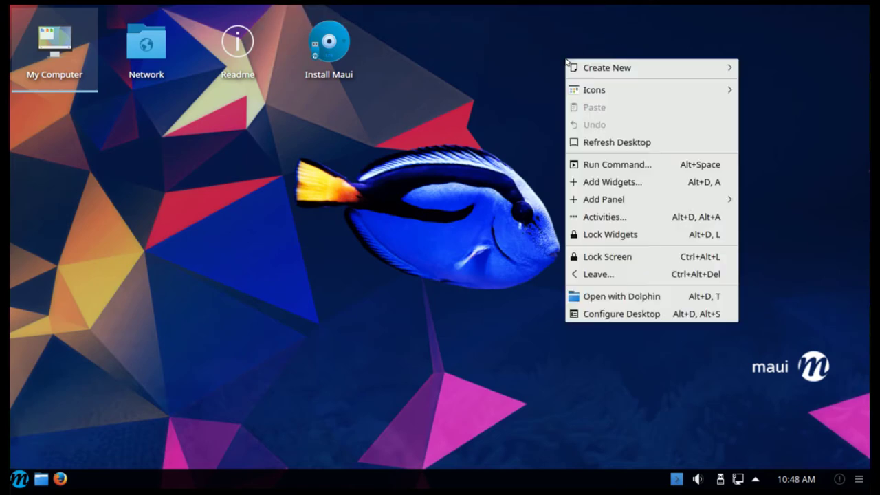
pyautogui.click(586, 184)
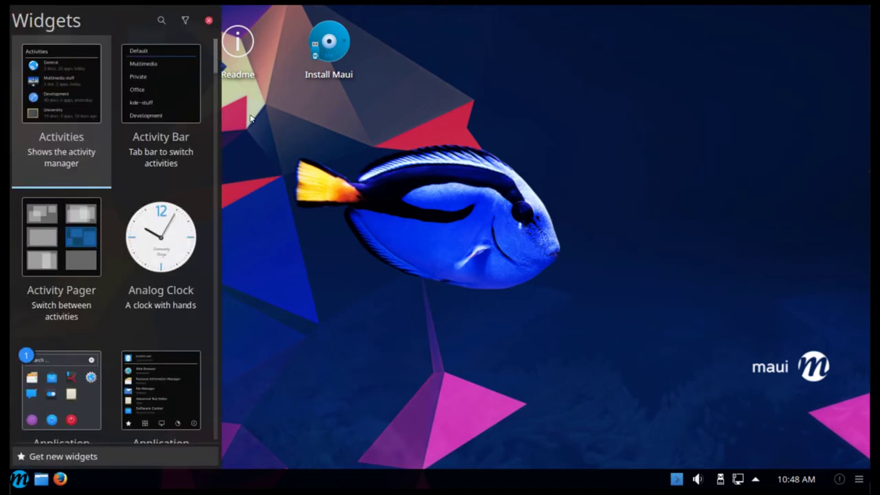
pyautogui.moveTo(218, 57); pyautogui.dragTo(215, 430)
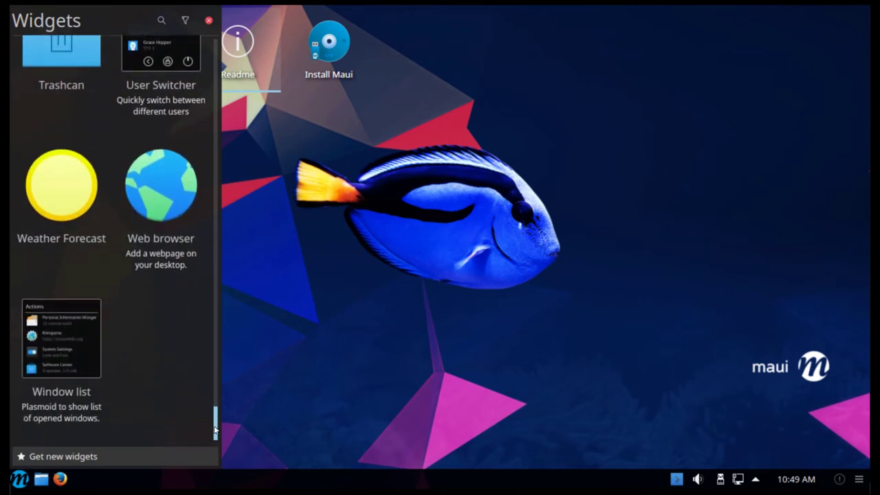
pyautogui.click(207, 22)
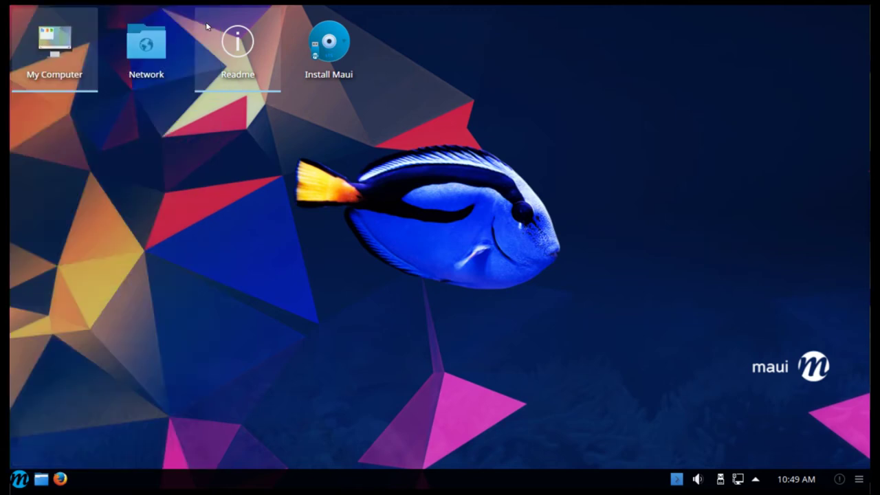
# Check the desktop's Add Panel choices, then view the Activities manager and close it.
pyautogui.rightClick(476, 72)
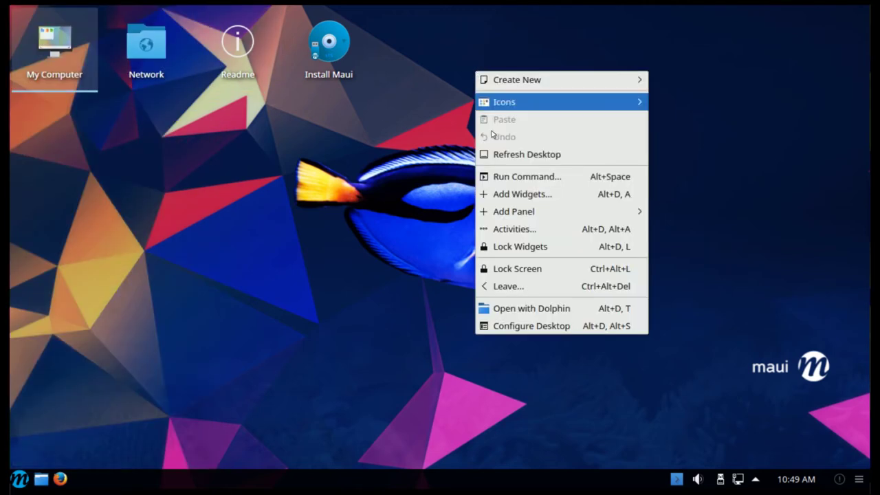
pyautogui.moveTo(507, 218)
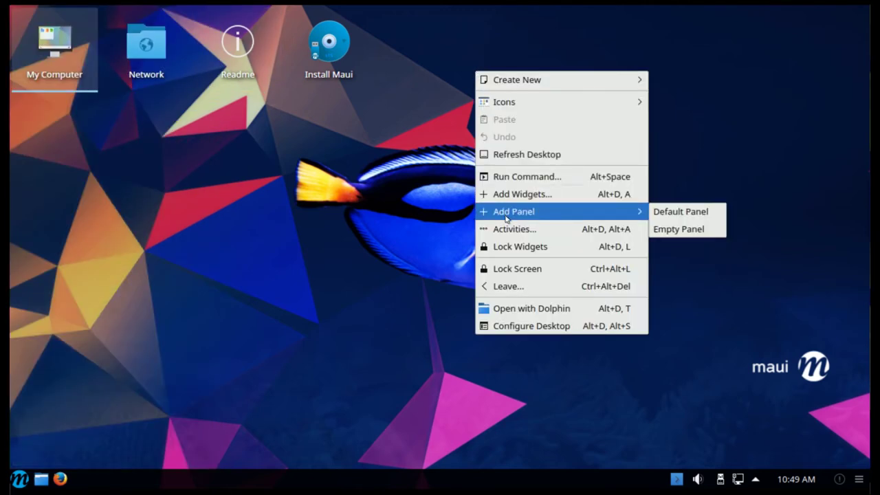
pyautogui.click(505, 233)
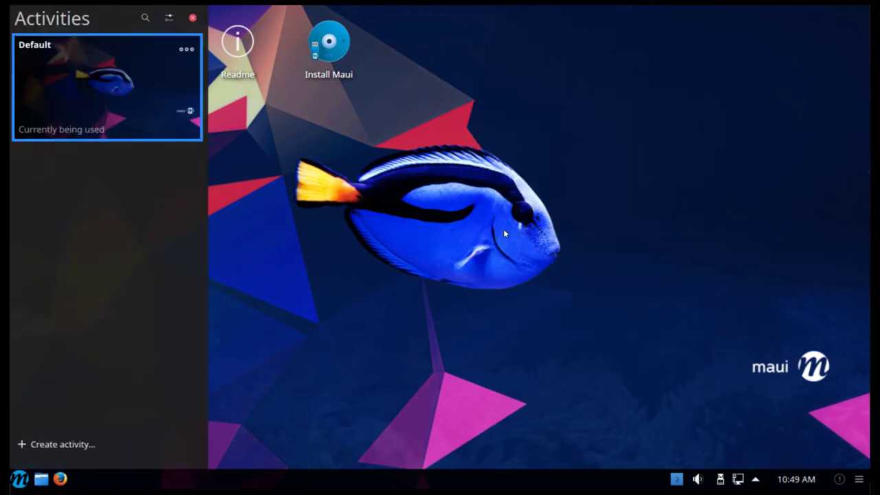
pyautogui.click(193, 19)
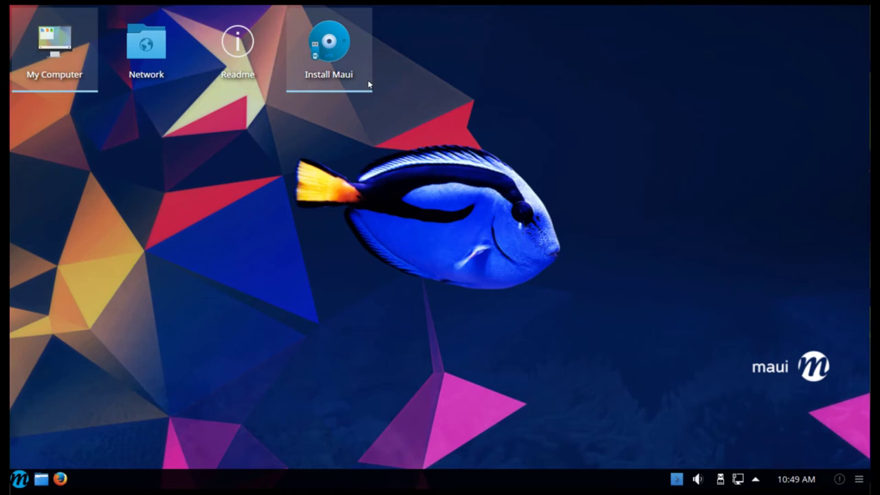
# Review the desktop configuration pages for Wallpaper, Mouse Actions, Location, Icons, Filter and Tweaks, then close without changes.
pyautogui.rightClick(486, 73)
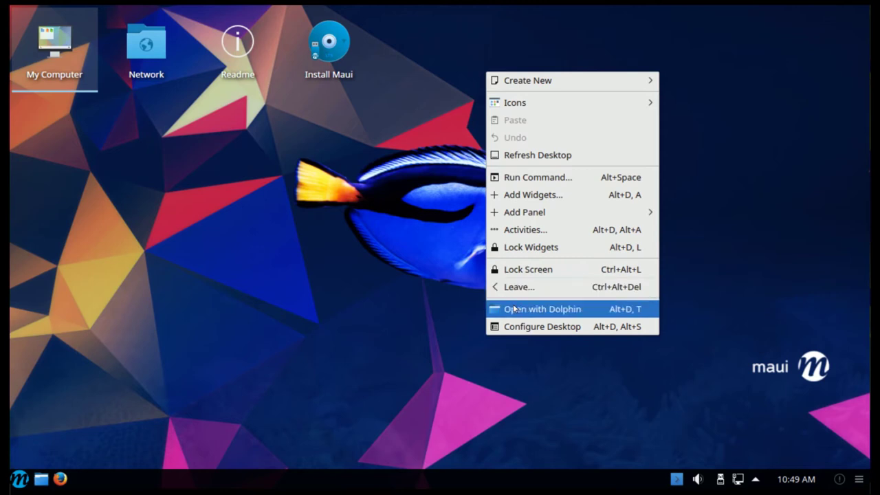
pyautogui.click(515, 328)
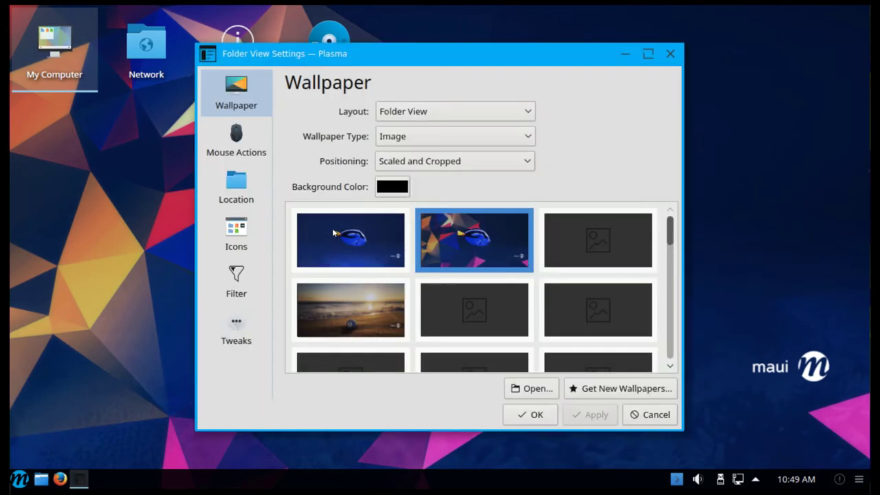
pyautogui.click(236, 135)
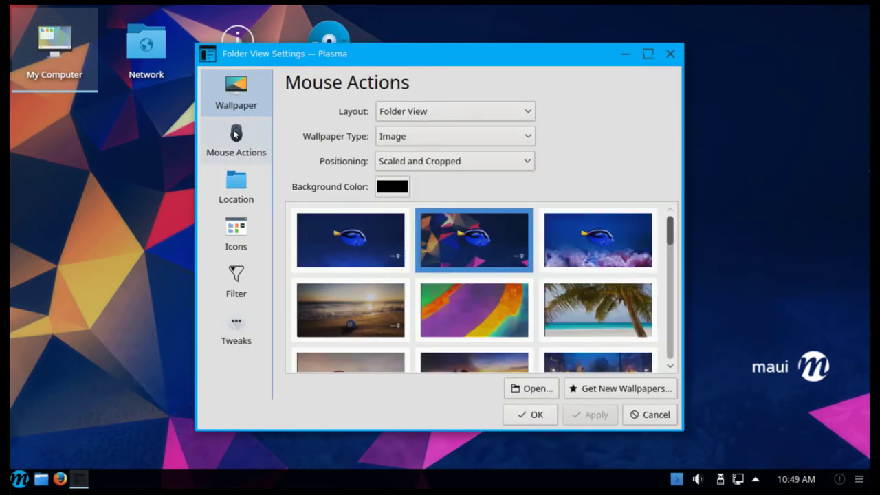
pyautogui.click(239, 179)
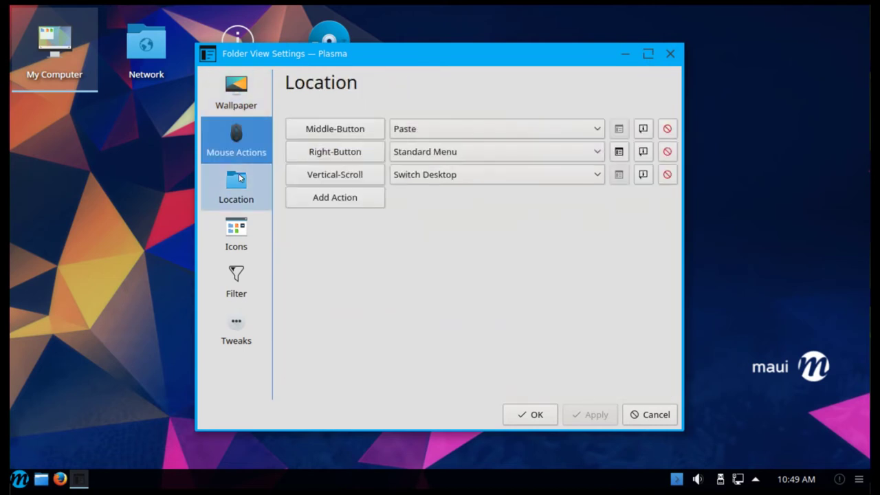
pyautogui.click(238, 229)
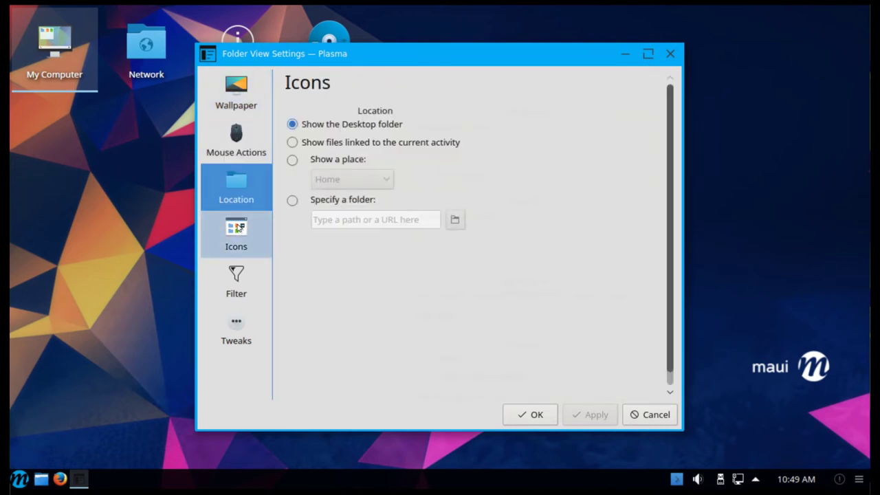
pyautogui.click(237, 286)
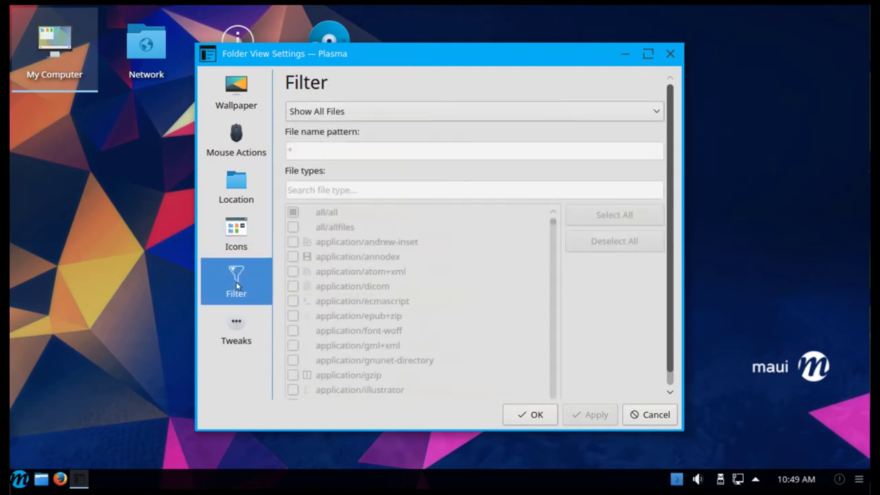
pyautogui.click(233, 325)
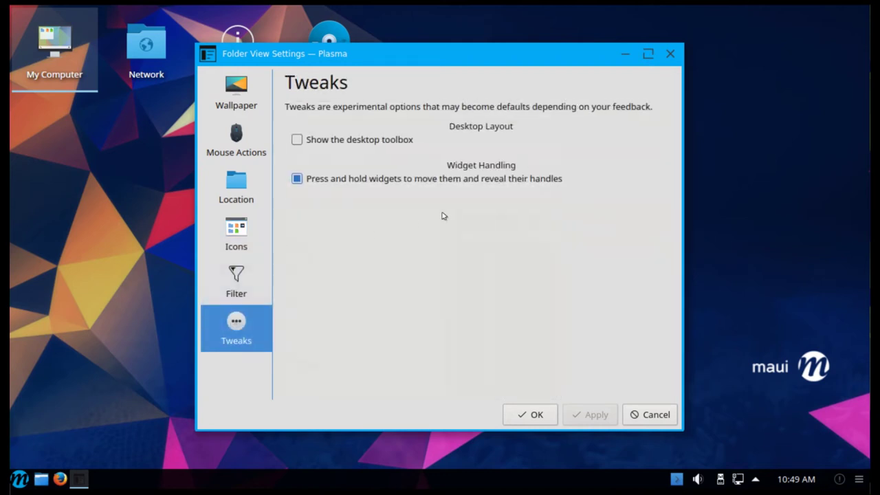
pyautogui.click(670, 54)
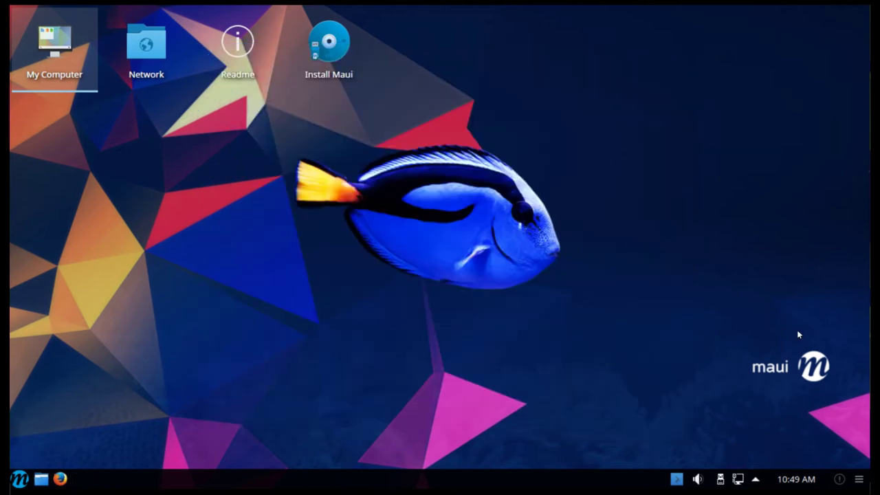
# Review the bottom panel's editing controls and its additional alignment and visibility settings, and close the panel editor without changes.
pyautogui.click(859, 479)
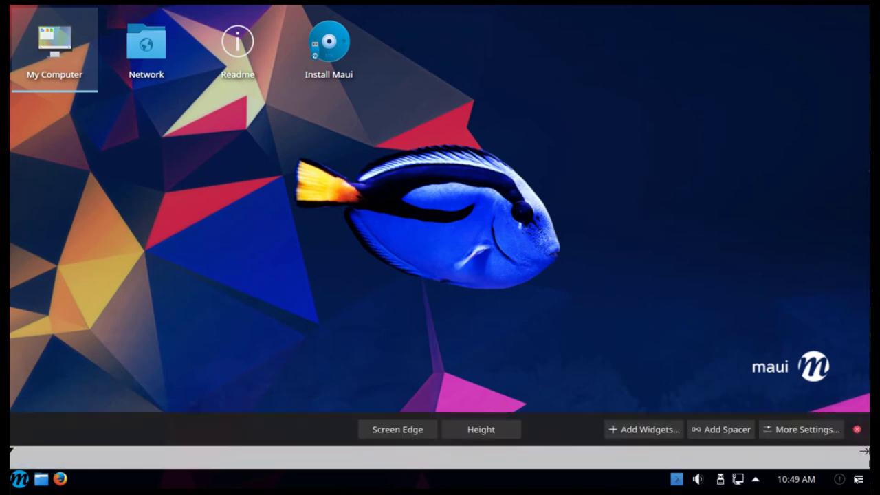
pyautogui.click(781, 430)
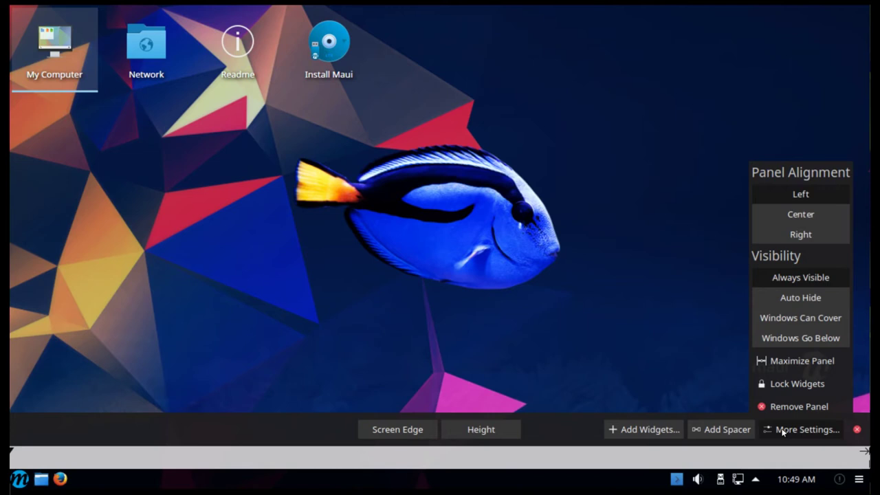
pyautogui.click(783, 430)
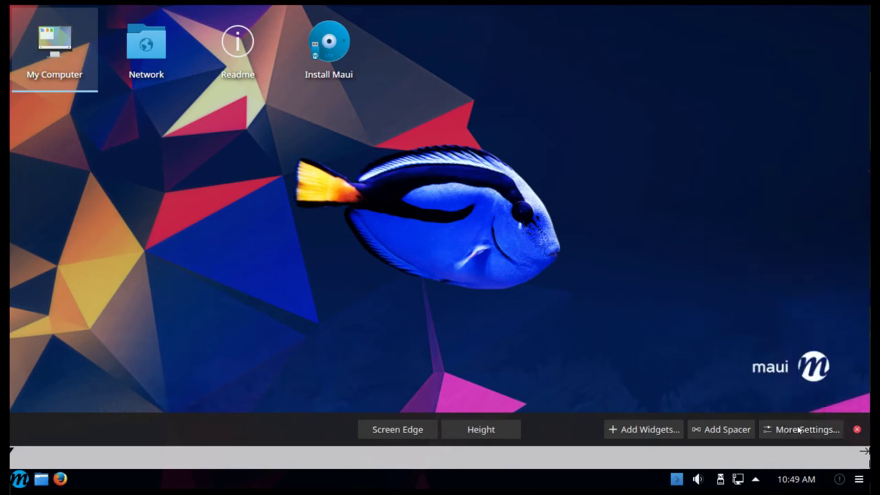
pyautogui.click(858, 430)
# View the notifications, calendar, hidden status items, networks, device notifier and audio volume pop-ups of the system tray one after another.
pyautogui.click(840, 480)
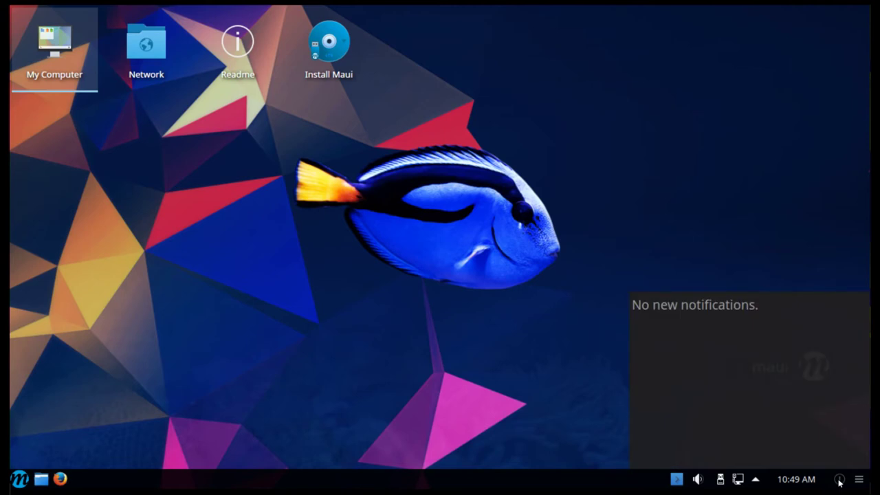
pyautogui.click(807, 480)
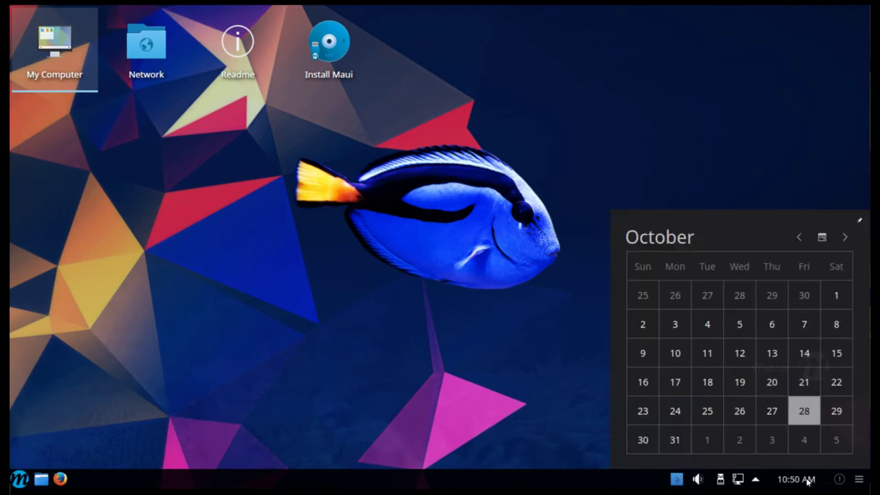
pyautogui.click(755, 480)
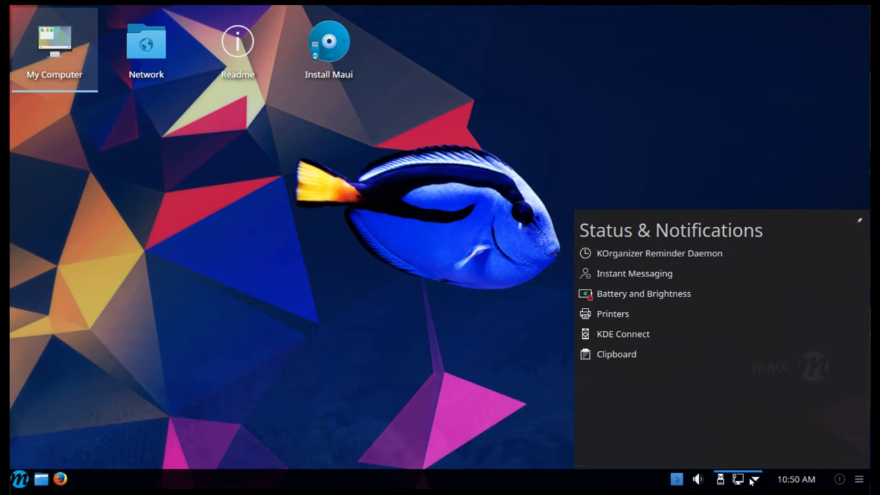
pyautogui.click(737, 480)
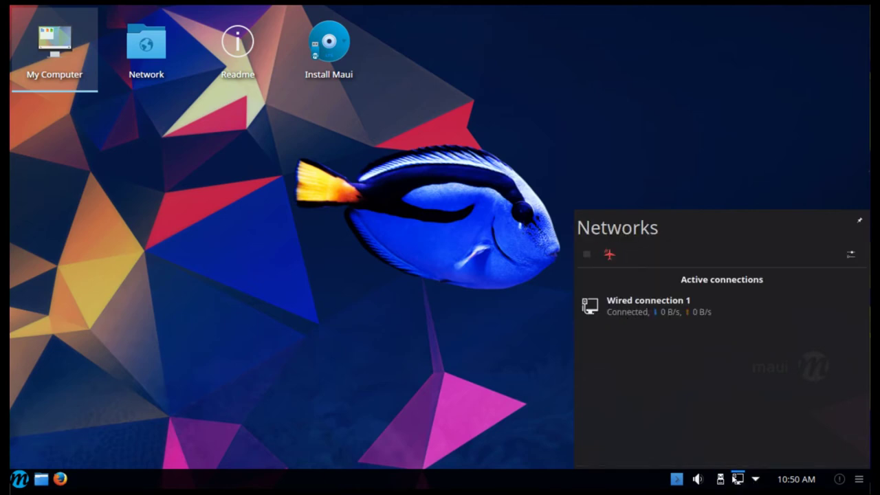
pyautogui.click(720, 480)
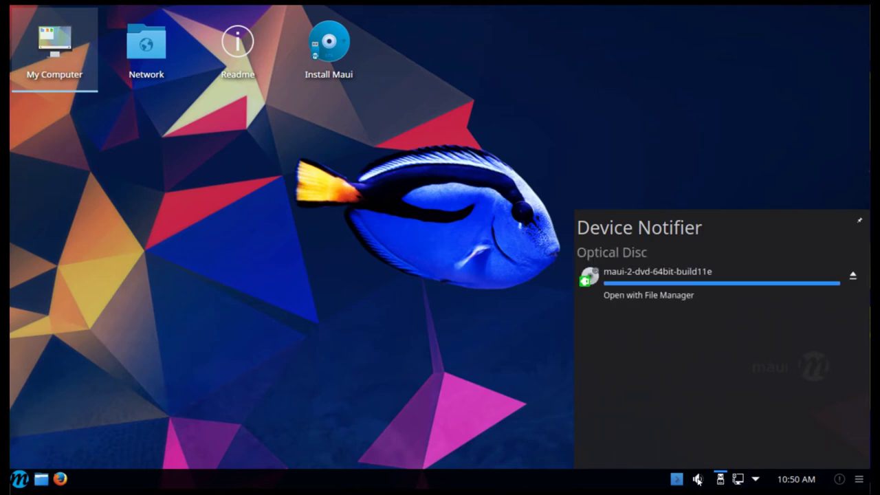
pyautogui.click(697, 480)
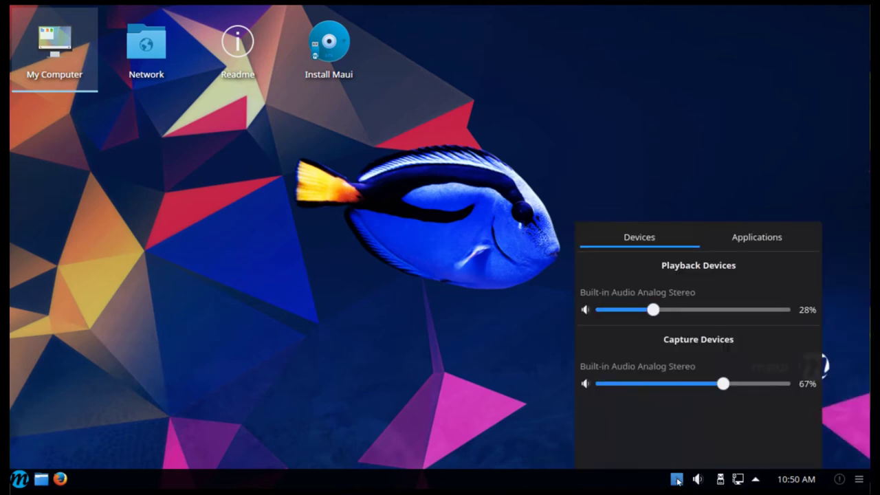
# Show the kernel information by running uname -a in the drop-down terminal, and end the shell with exit.
pyautogui.click(678, 480)
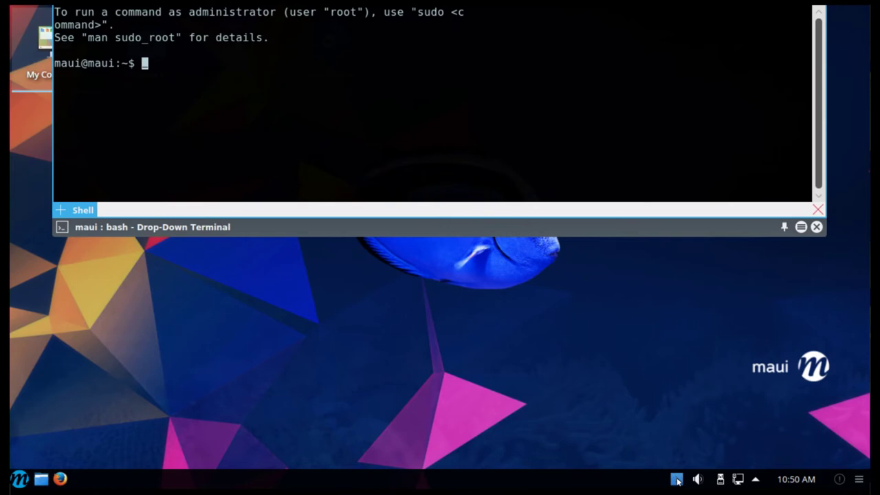
pyautogui.write('uname -a')
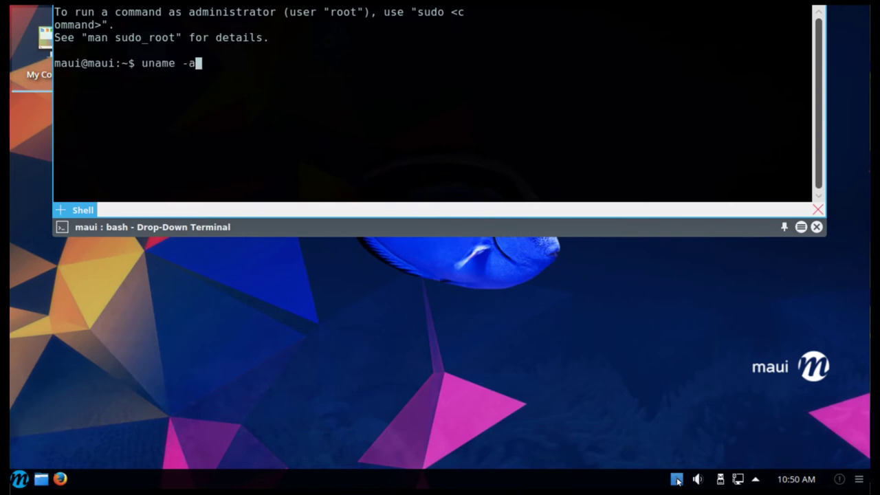
pyautogui.press('Return')
pyautogui.write('e')
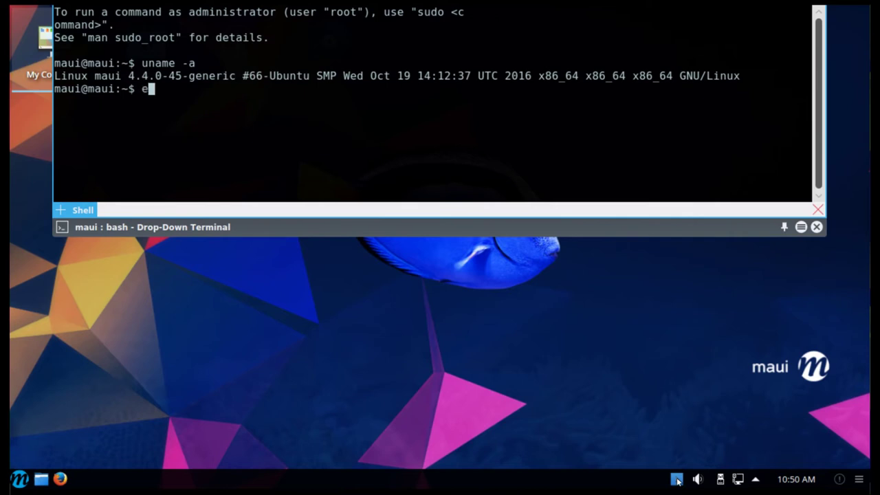
pyautogui.write('xit')
pyautogui.press('Return')
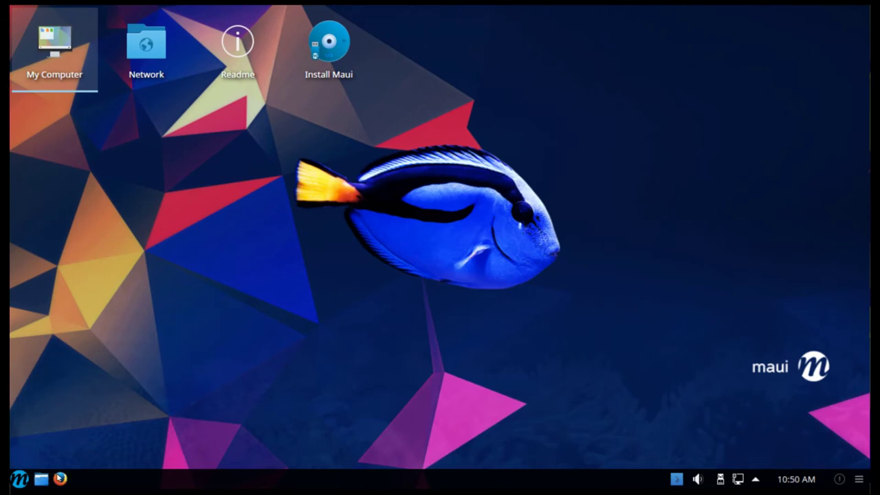
# Look over the task manager's alternative widgets without switching, and view the Panel Options and Panel Settings before closing them.
pyautogui.rightClick(134, 476)
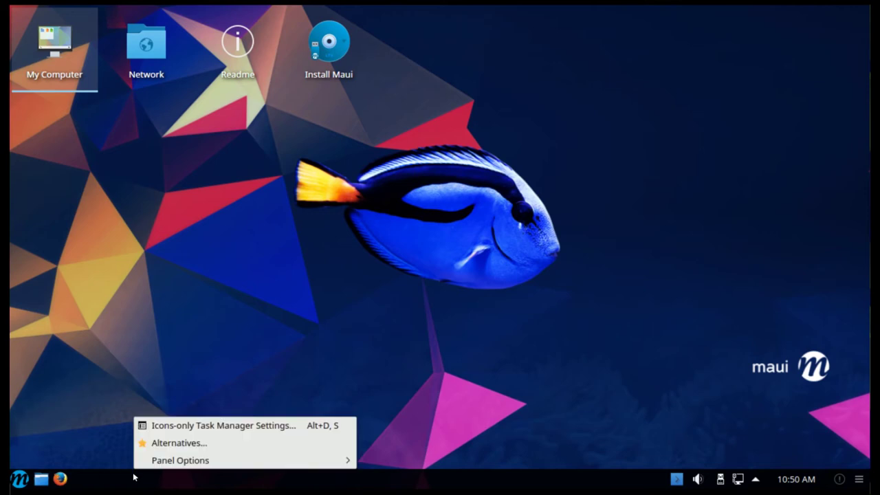
pyautogui.click(175, 443)
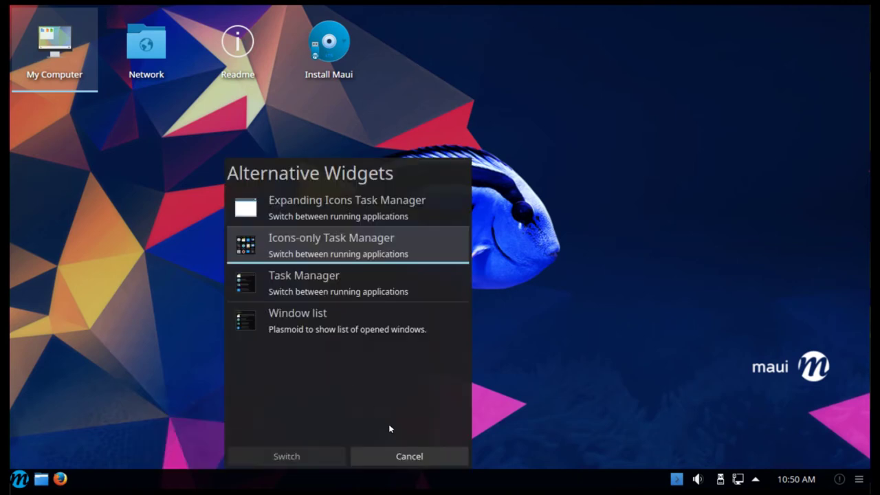
pyautogui.click(408, 456)
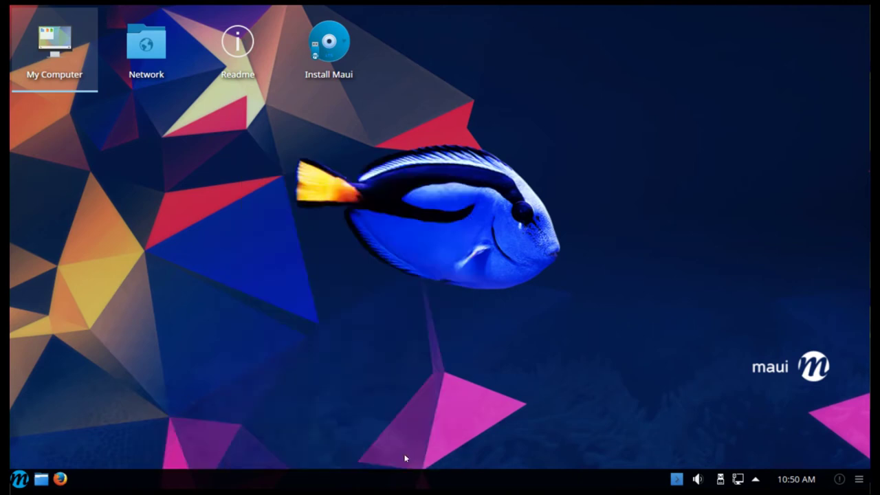
pyautogui.rightClick(391, 480)
pyautogui.moveTo(409, 464)
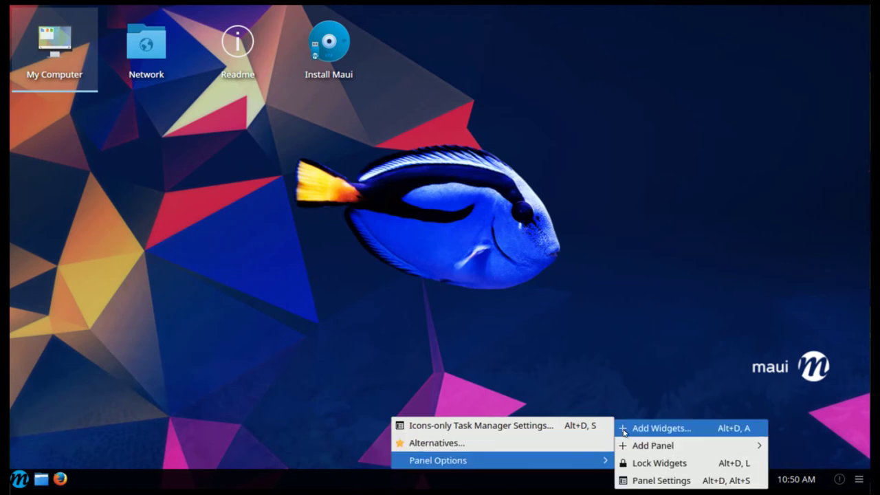
pyautogui.click(627, 481)
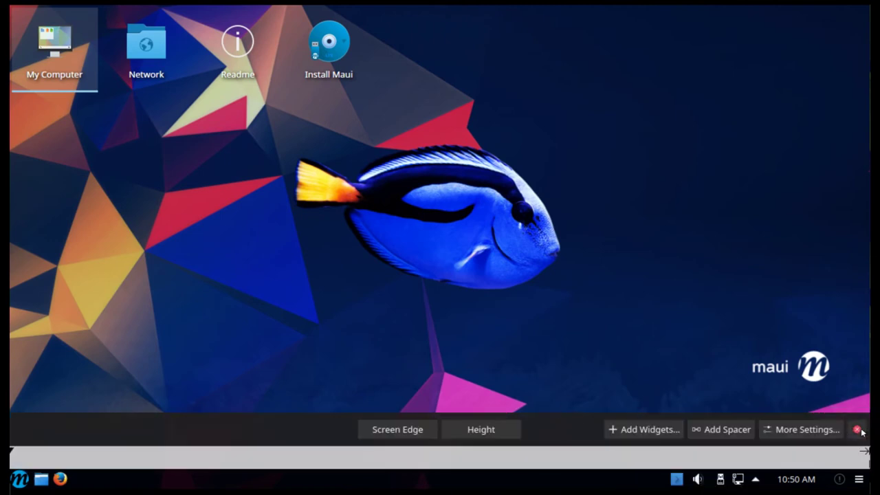
pyautogui.click(858, 430)
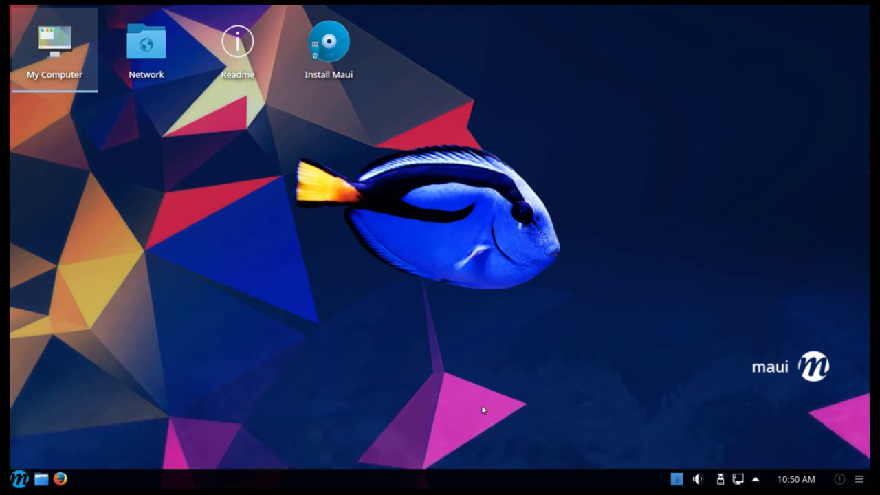
# Open the home folder in the Dolphin file manager, widen its window, and try the compact and details view modes before returning to icons.
pyautogui.click(41, 480)
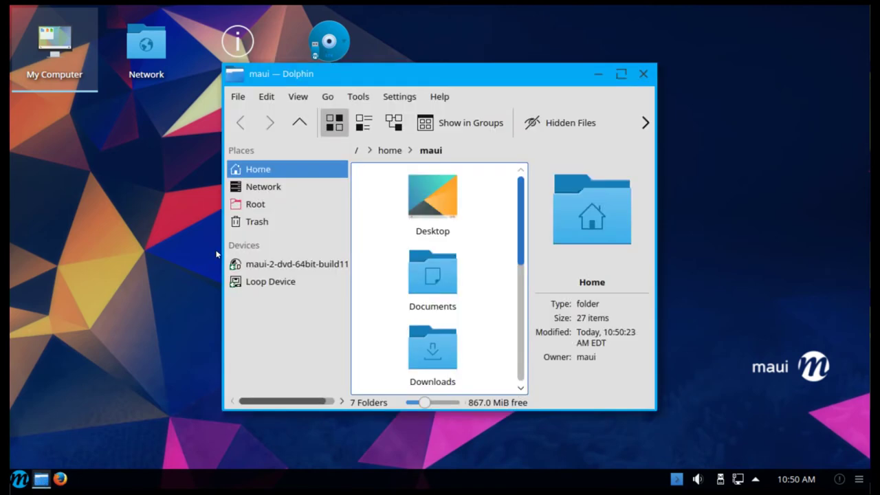
pyautogui.moveTo(657, 202); pyautogui.dragTo(789, 246)
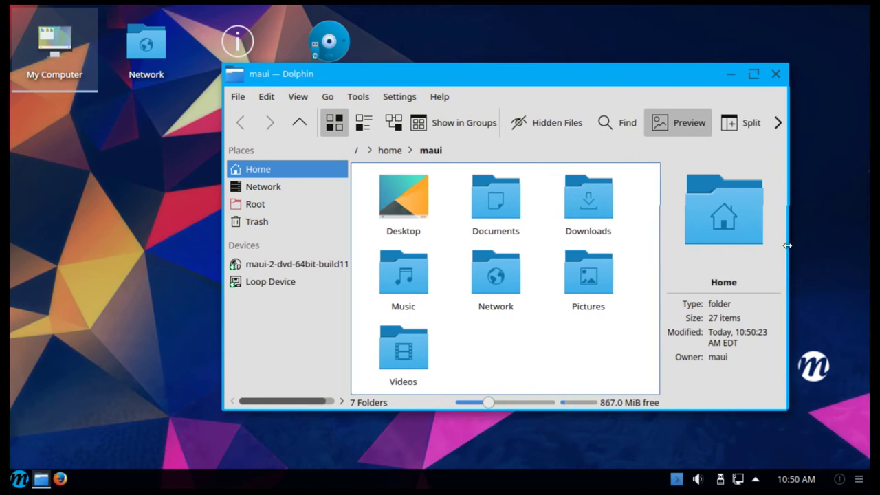
pyautogui.click(364, 123)
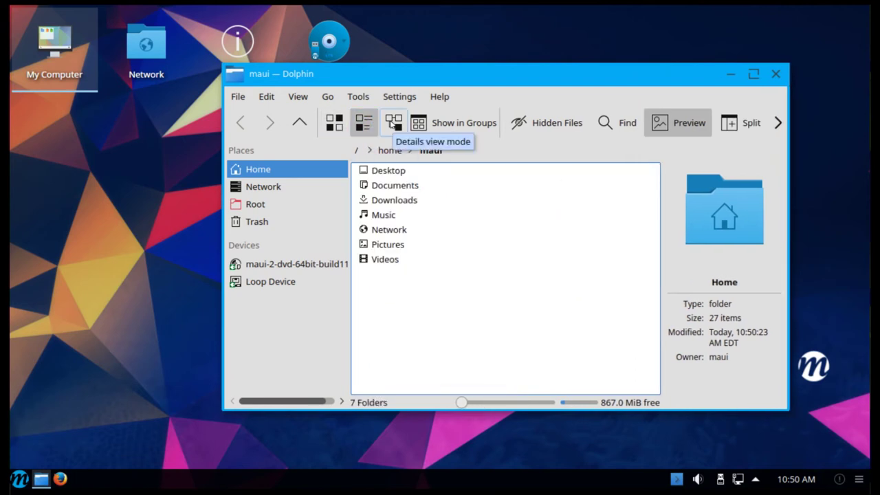
pyautogui.click(392, 122)
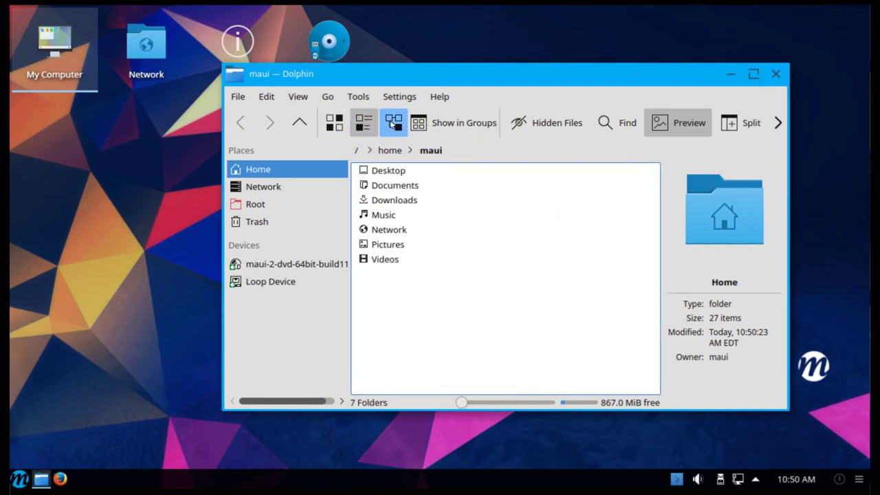
pyautogui.click(334, 123)
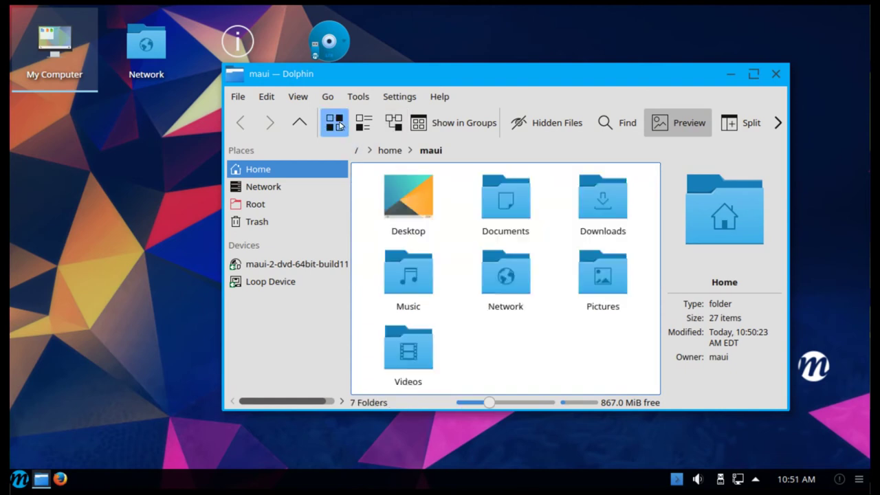
# View the About Dolphin information and close it.
pyautogui.click(439, 96)
pyautogui.click(462, 177)
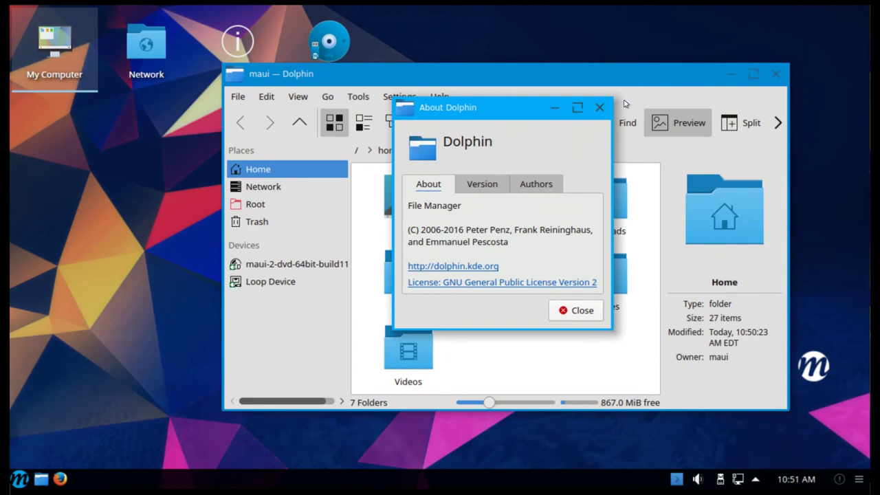
pyautogui.click(600, 107)
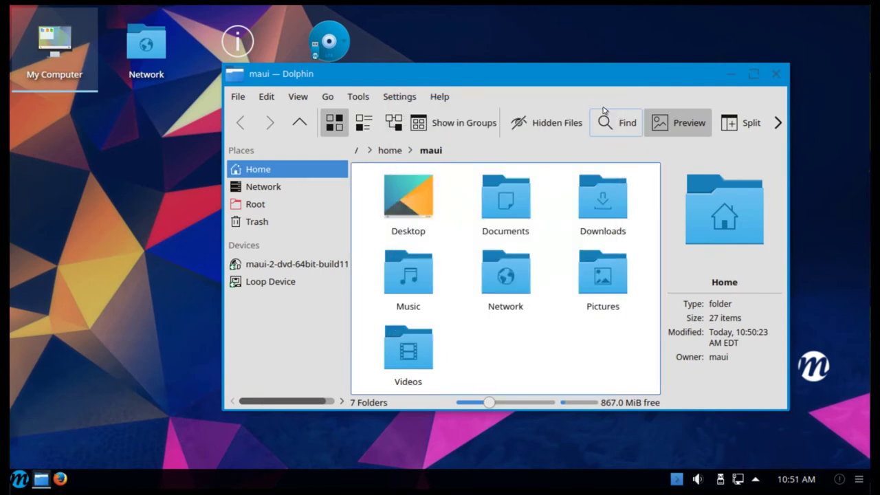
# Look through Dolphin's Settings, Go, View and File commands, and quit the file manager.
pyautogui.click(406, 103)
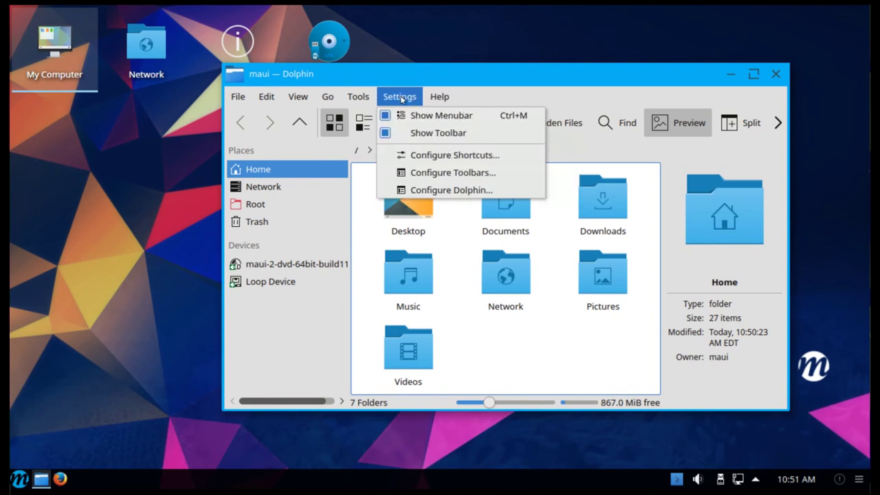
pyautogui.moveTo(363, 97)
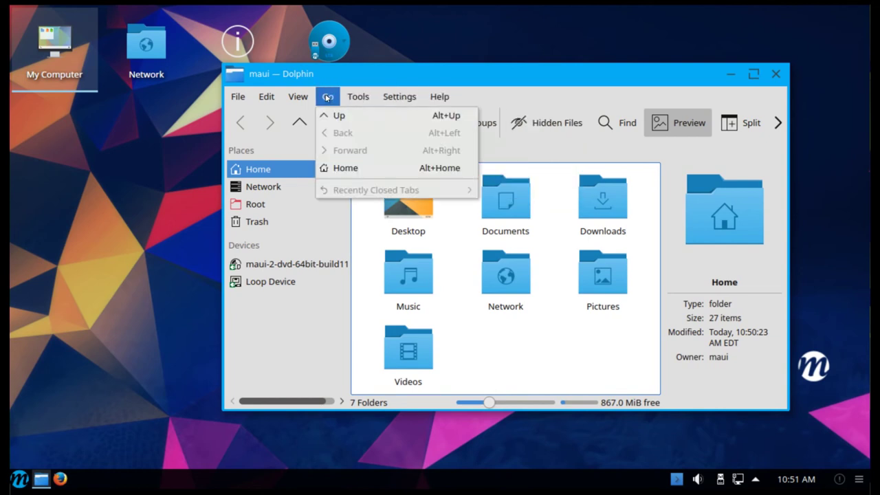
pyautogui.moveTo(297, 97)
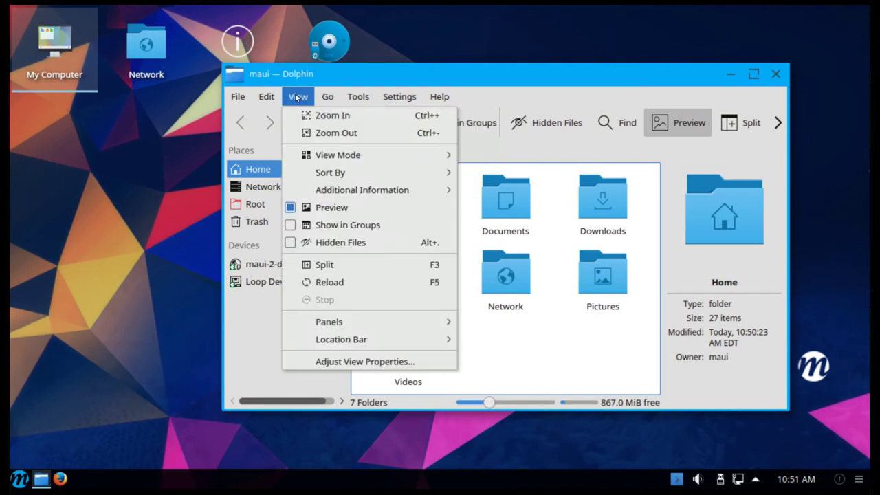
pyautogui.moveTo(242, 98)
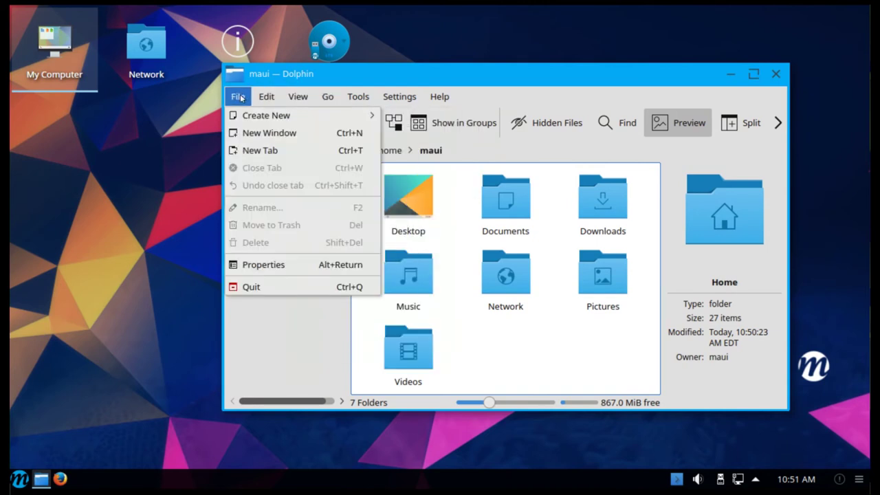
pyautogui.click(256, 288)
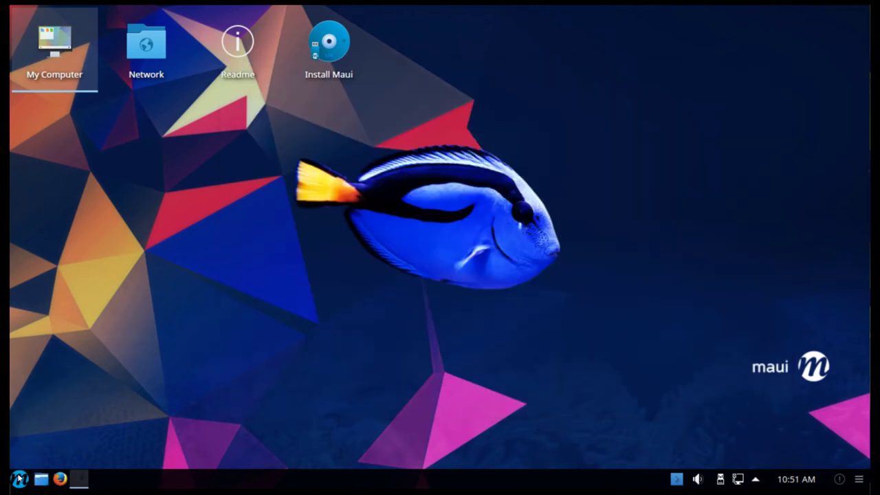
# Launch vokoscreen from the launcher's favorites, look over its audio, screen, general, webcam and information pages, and close it.
pyautogui.click(20, 478)
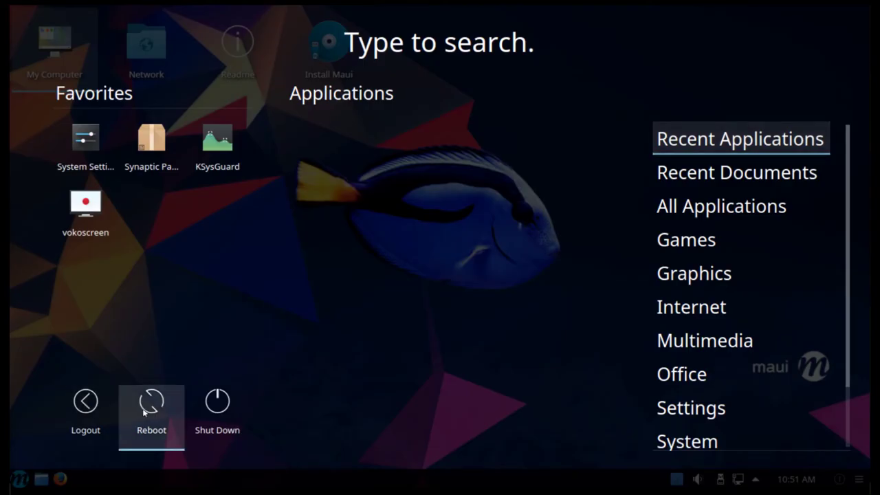
pyautogui.click(85, 215)
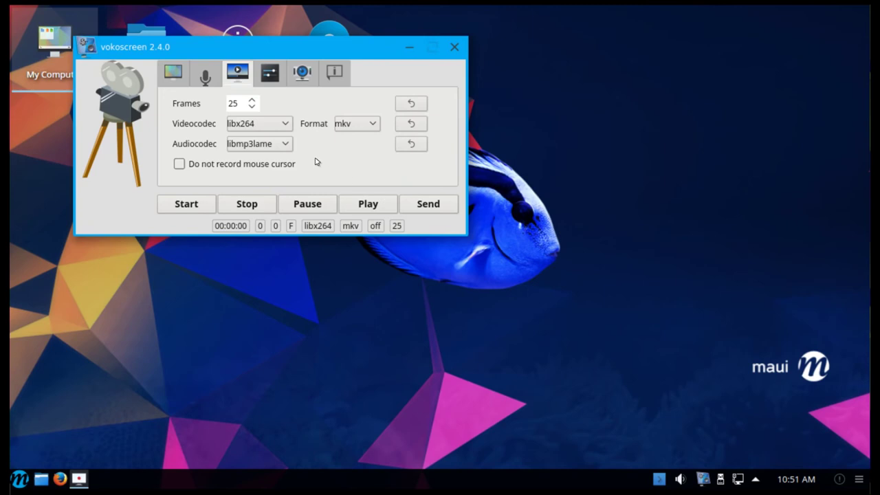
pyautogui.click(205, 76)
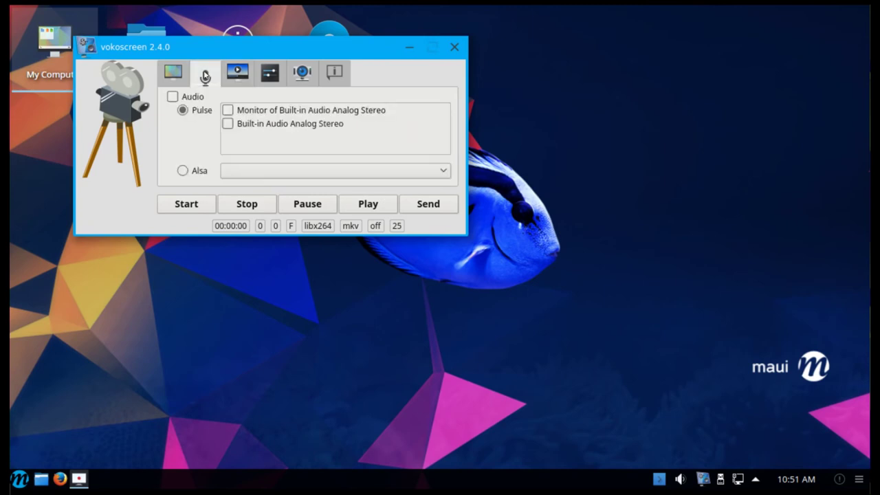
pyautogui.click(172, 74)
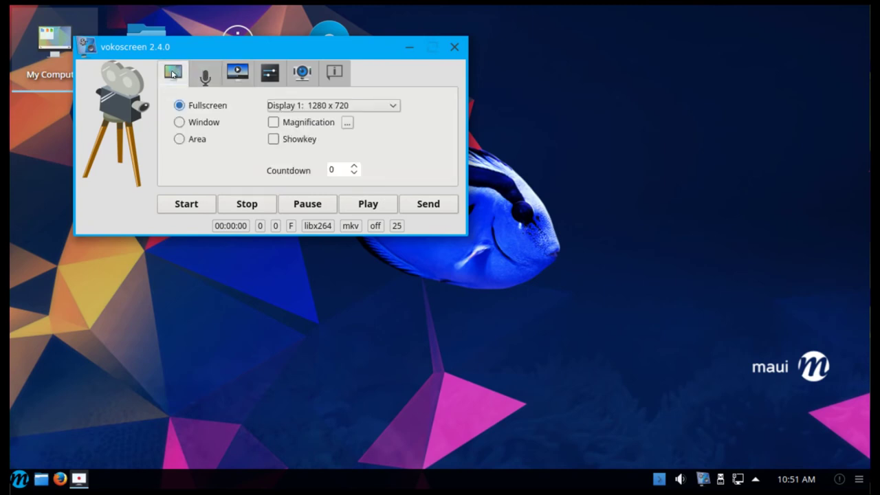
pyautogui.click(274, 79)
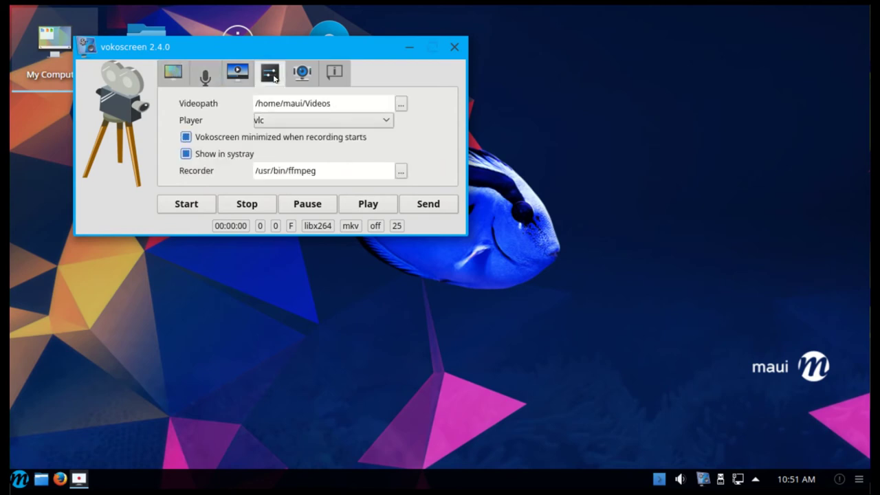
pyautogui.click(310, 80)
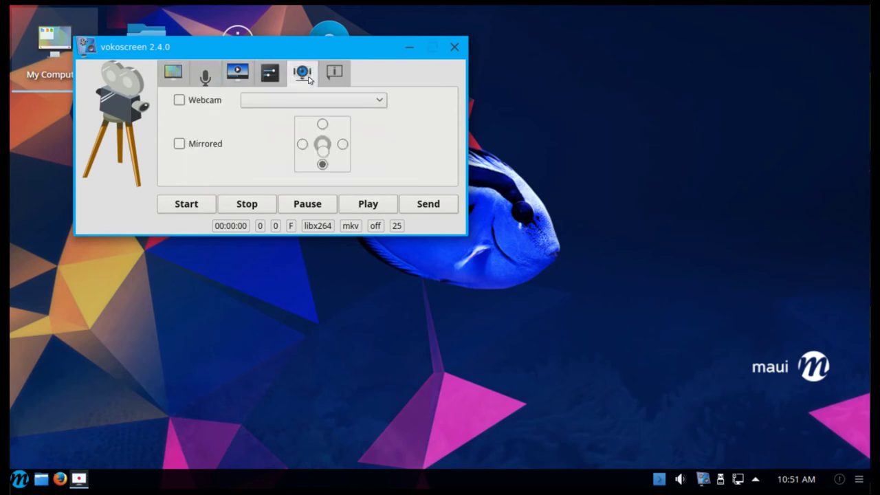
pyautogui.click(340, 80)
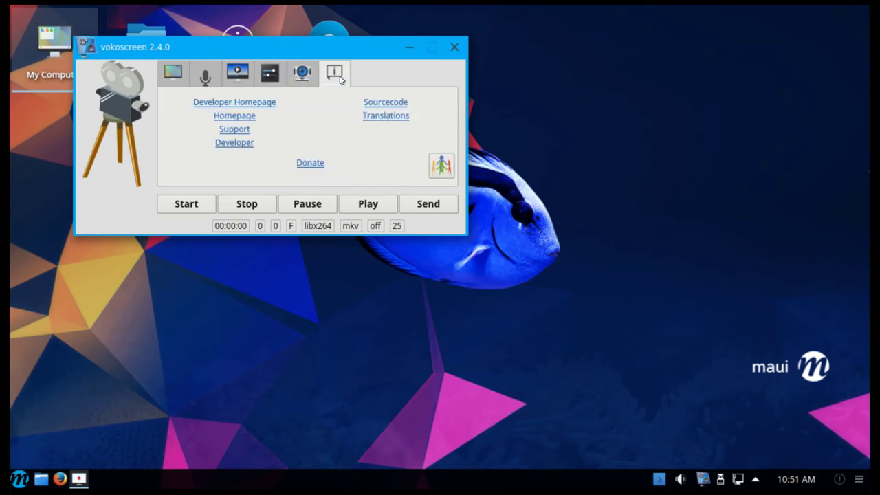
pyautogui.click(455, 47)
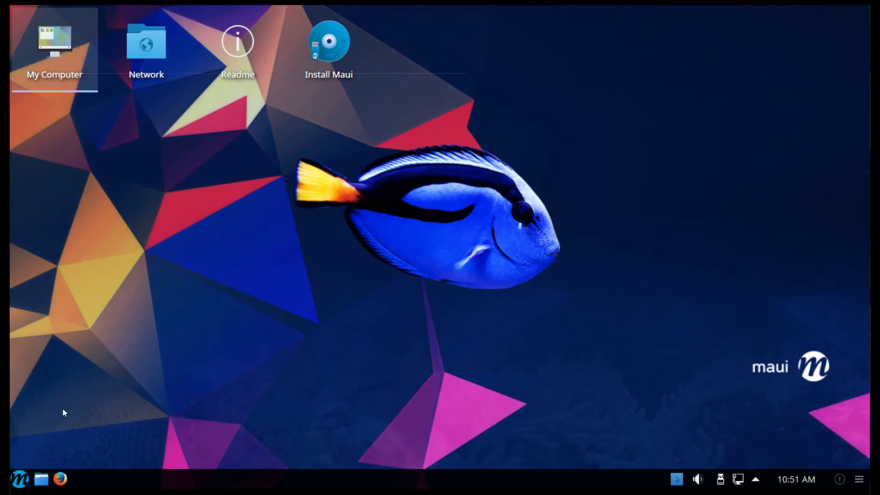
# Launch System Settings from the launcher's favorites and look through its categories from Personal down to Advanced.
pyautogui.click(20, 478)
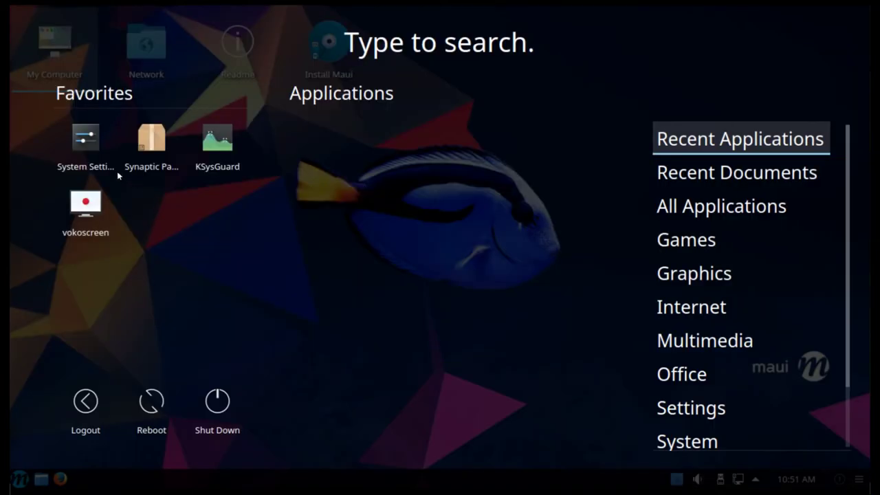
pyautogui.click(98, 156)
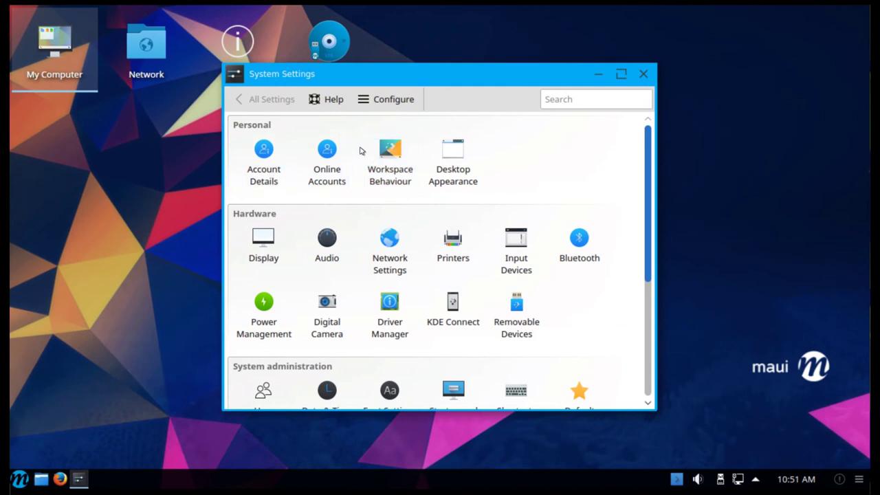
pyautogui.scroll(-1, 643, 181)
pyautogui.scroll(-2, 641, 192)
pyautogui.scroll(-3, 640, 220)
pyautogui.scroll(-2, 640, 251)
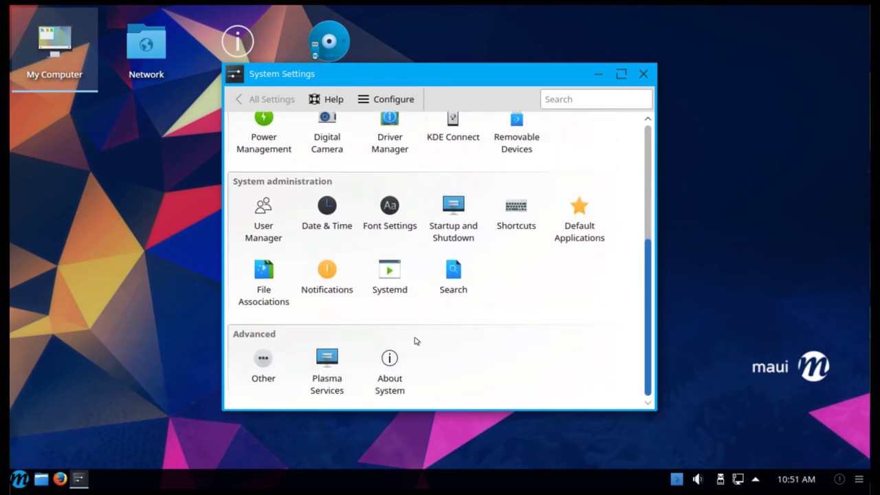
# View the About System information in the Advanced category and return to all settings.
pyautogui.click(389, 359)
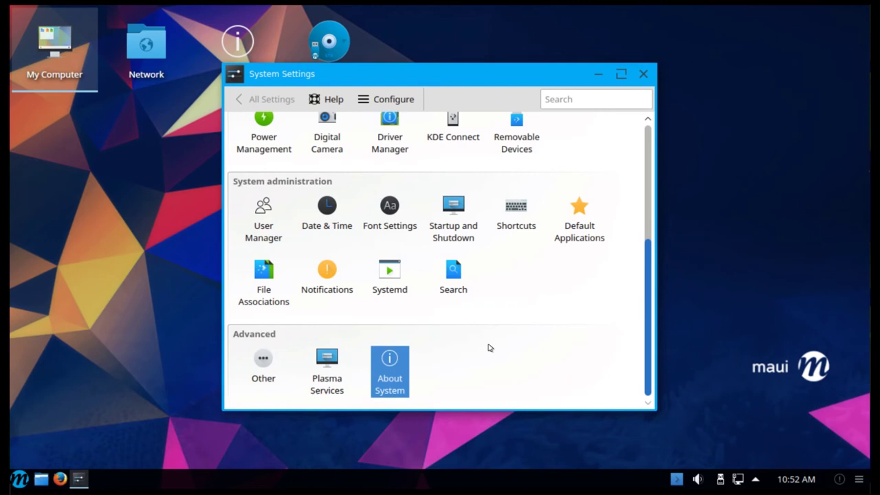
pyautogui.click(409, 364)
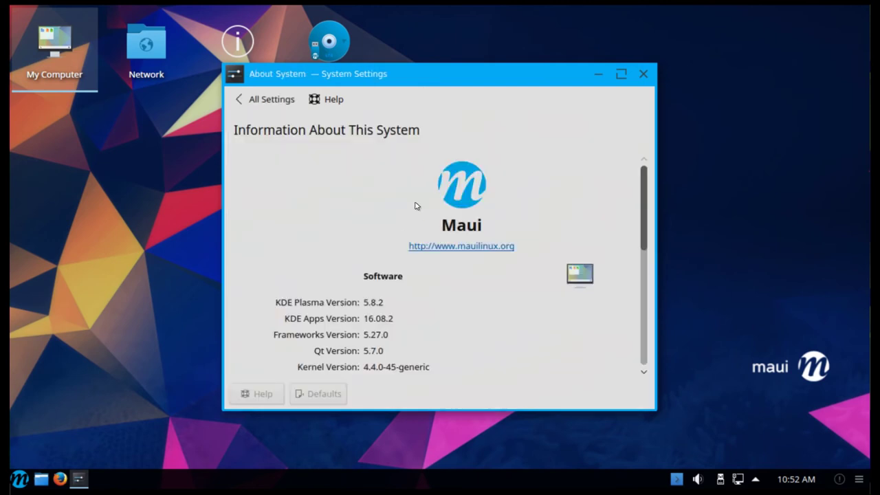
pyautogui.click(274, 100)
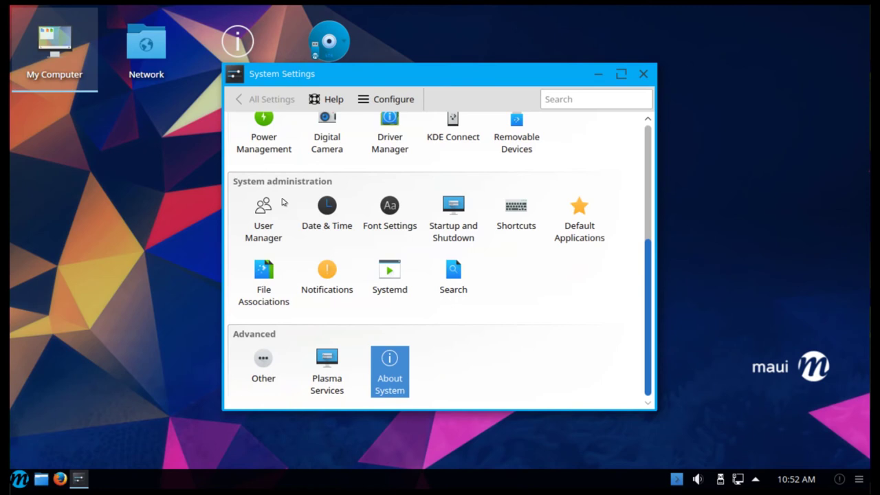
# View the Plasma Services page, return to the settings overview, and close System Settings.
pyautogui.click(327, 352)
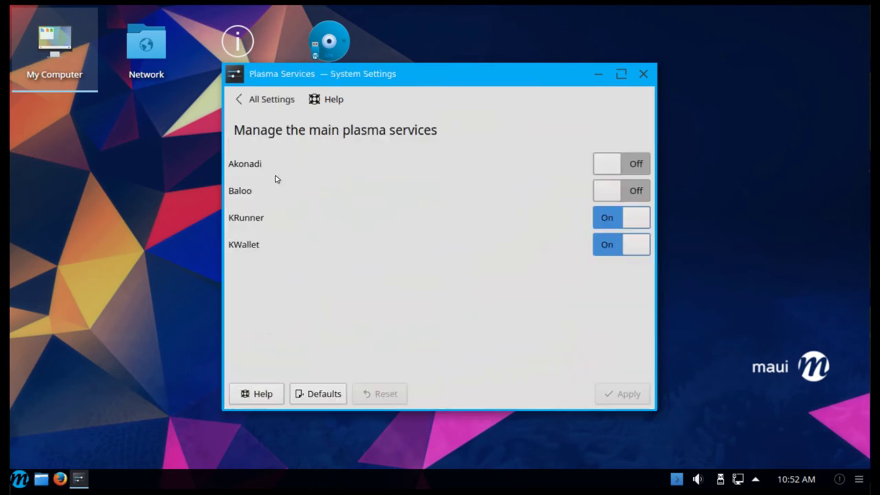
pyautogui.click(263, 101)
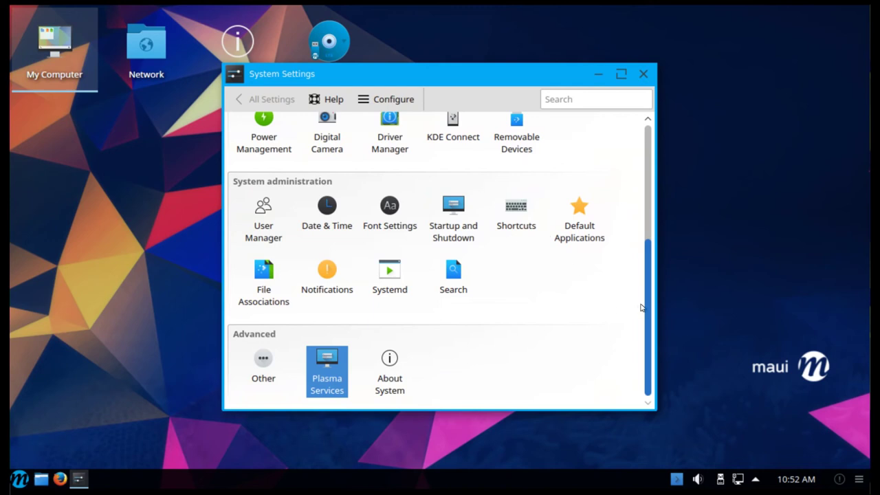
pyautogui.scroll(2, 643, 302)
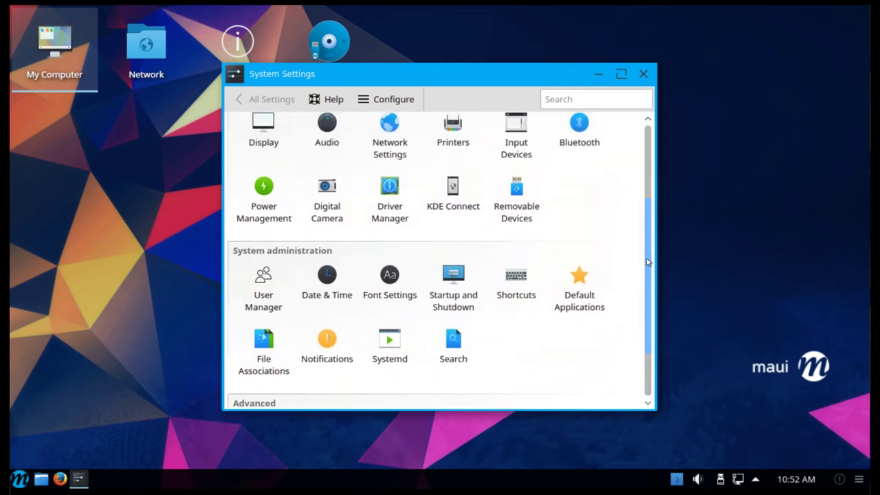
pyautogui.moveTo(646, 260); pyautogui.dragTo(650, 194)
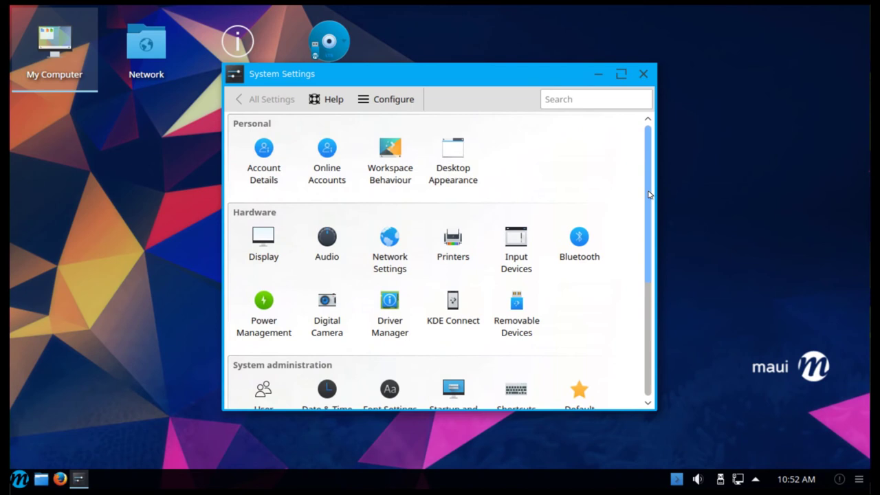
pyautogui.click(648, 75)
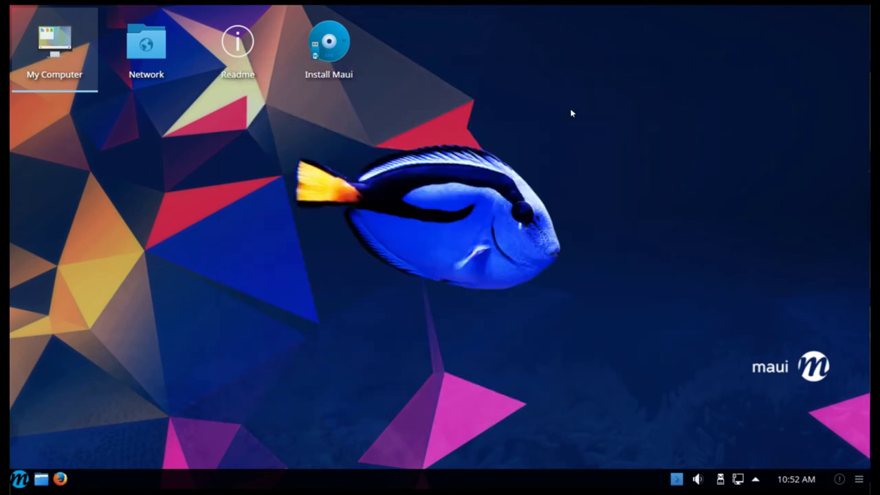
# Browse the application launcher's Recent Documents, All Applications, Games and Graphics categories.
pyautogui.click(20, 479)
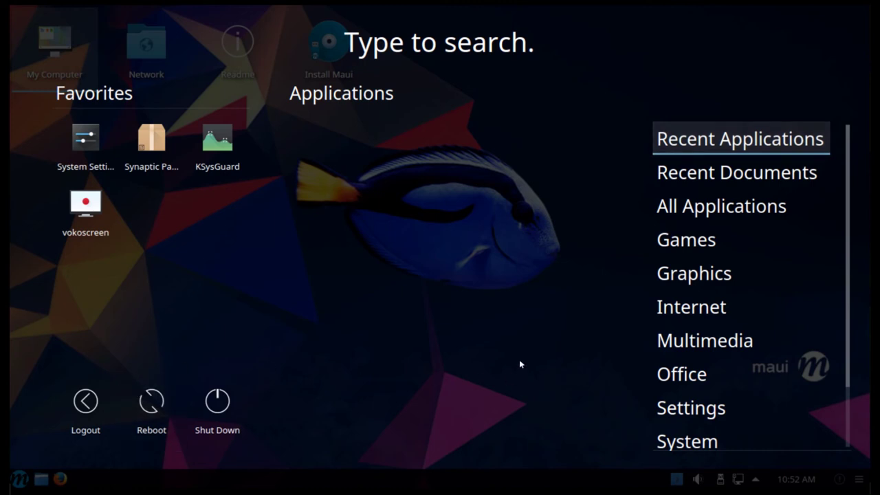
pyautogui.moveTo(692, 172)
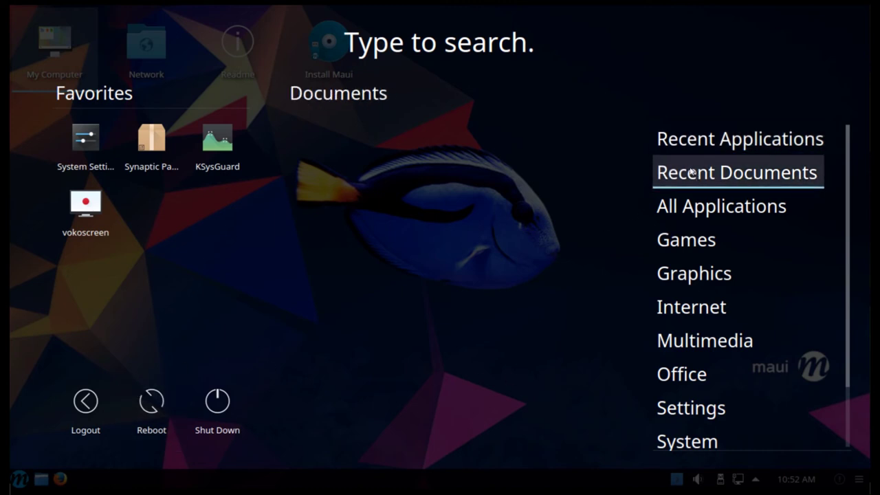
pyautogui.moveTo(687, 205)
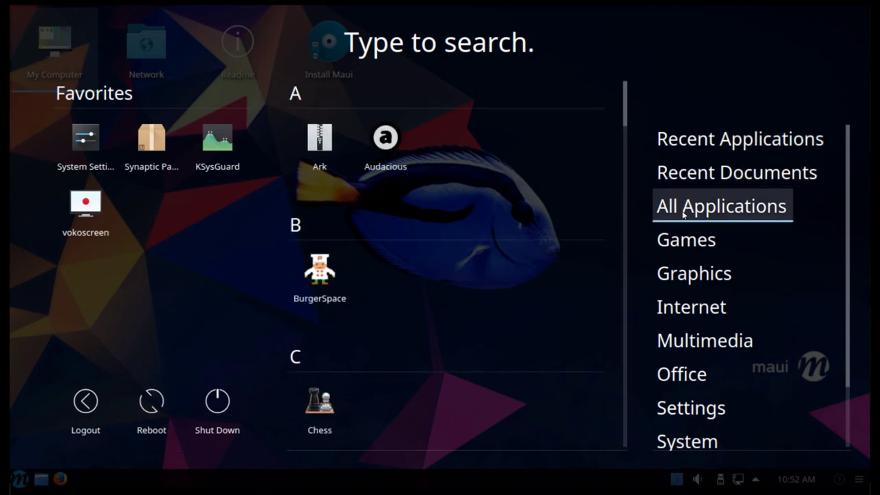
pyautogui.moveTo(681, 241)
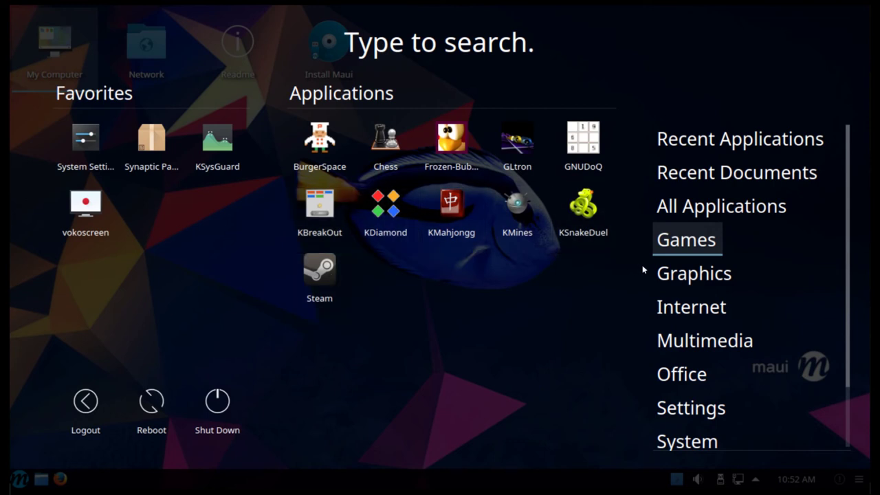
pyautogui.moveTo(662, 273)
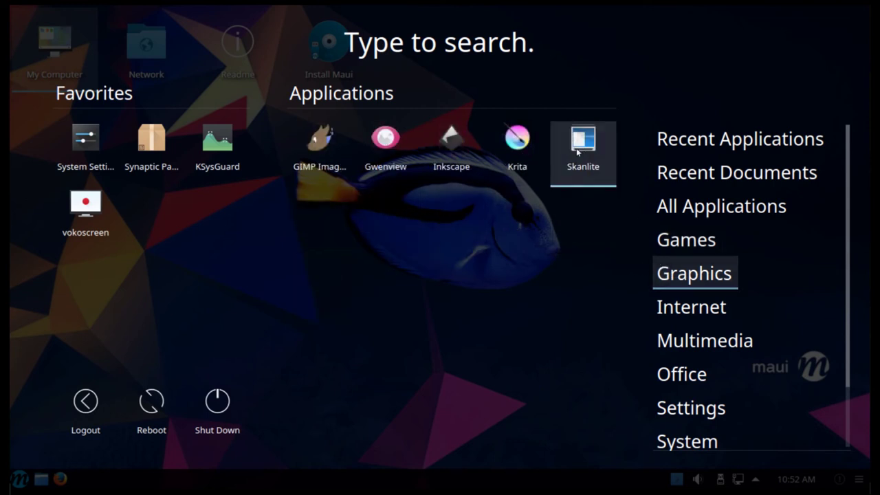
# Launch Krita past its startup screen, view the About Krita information, and quit the program.
pyautogui.click(520, 143)
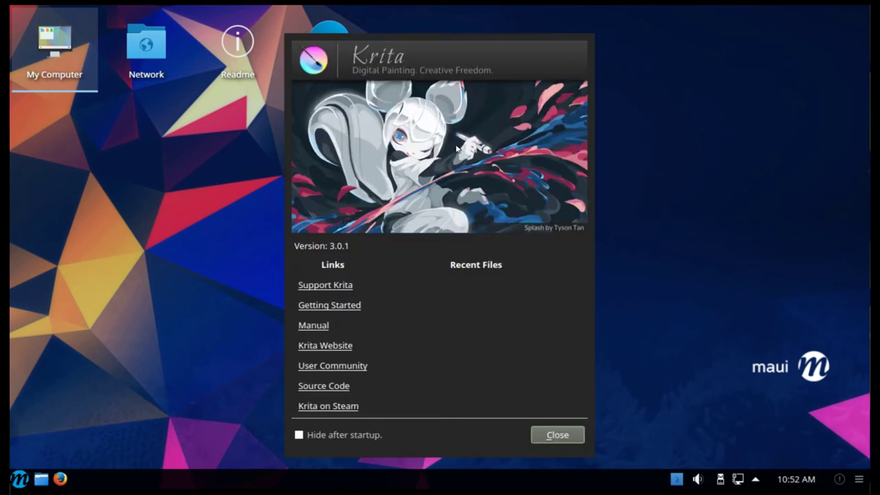
pyautogui.click(560, 435)
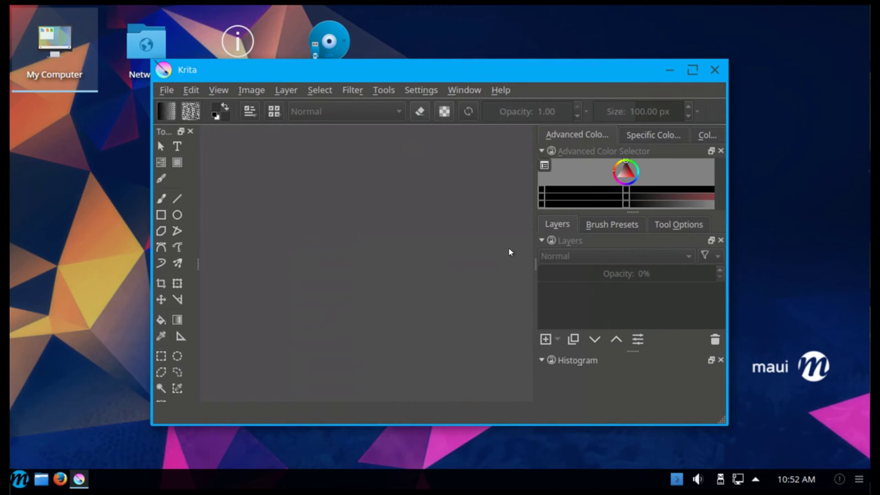
pyautogui.click(507, 90)
pyautogui.click(515, 142)
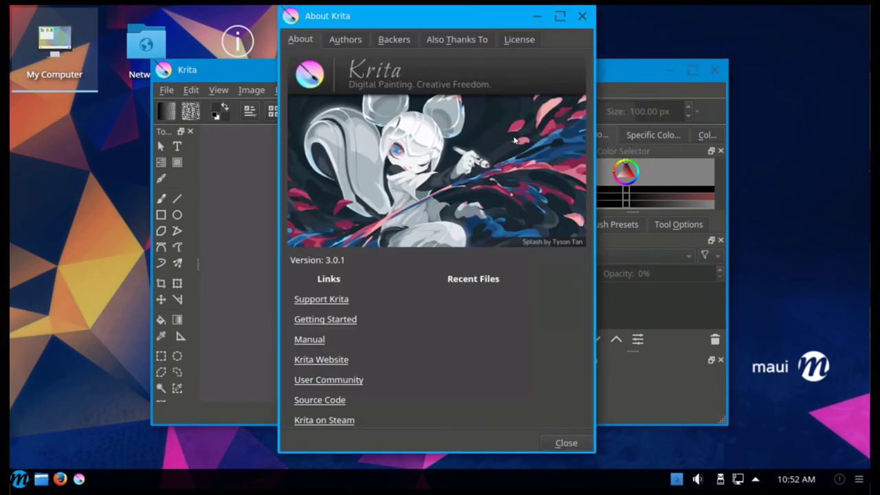
pyautogui.click(583, 16)
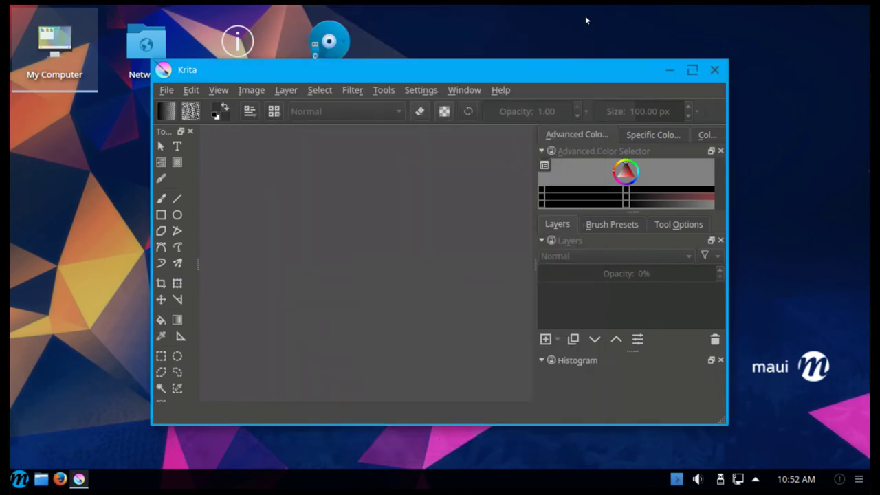
pyautogui.click(715, 69)
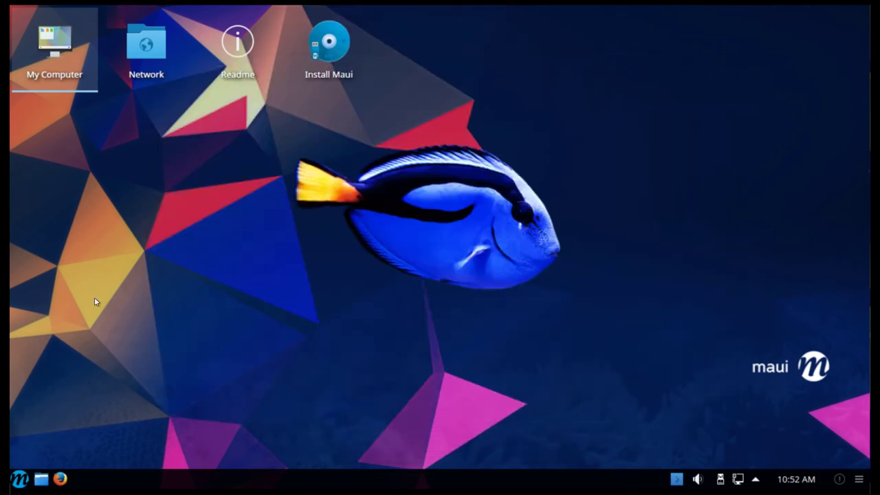
# Look over the bundled programs in the application launcher's Internet and Multimedia categories.
pyautogui.click(19, 478)
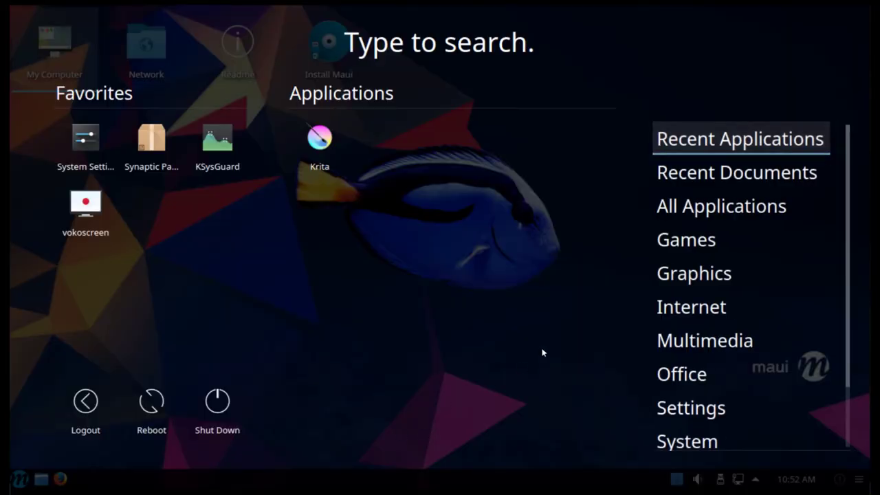
pyautogui.moveTo(676, 273)
pyautogui.moveTo(671, 308)
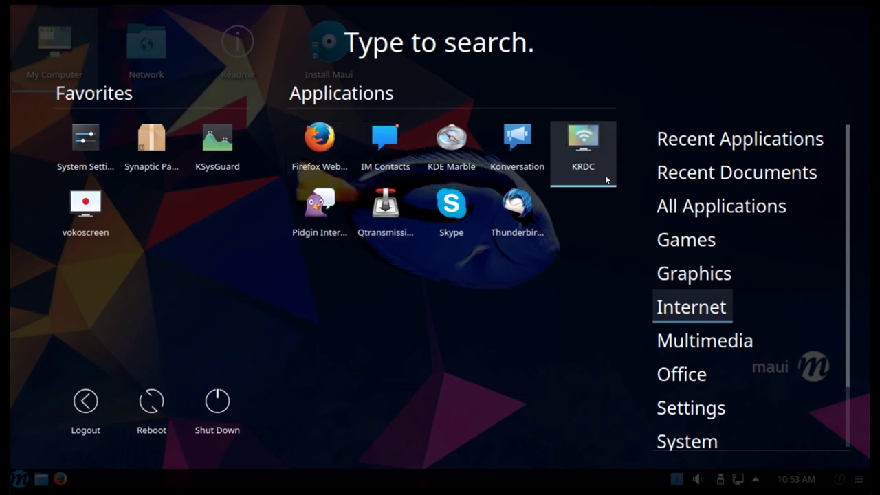
pyautogui.moveTo(691, 341)
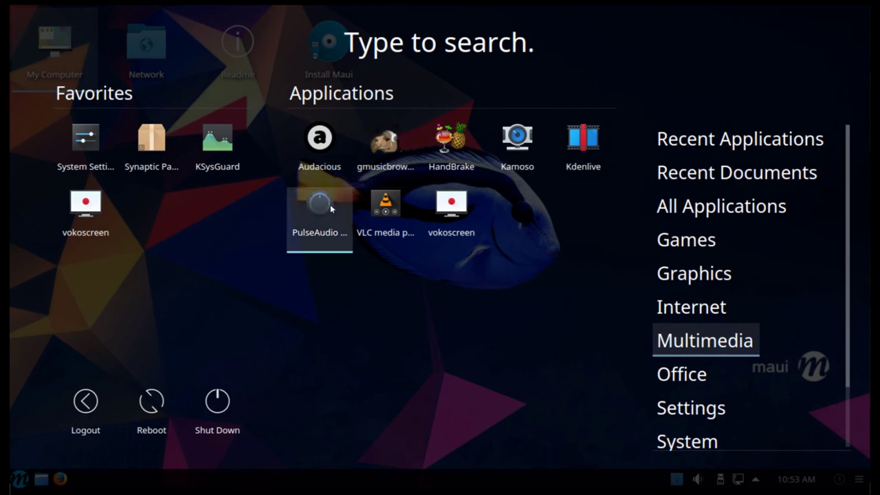
# Launch Kdenlive from the Multimedia applications, decline creating the project directory, and accept the default project folder /home/maui/kdenlive.
pyautogui.click(570, 150)
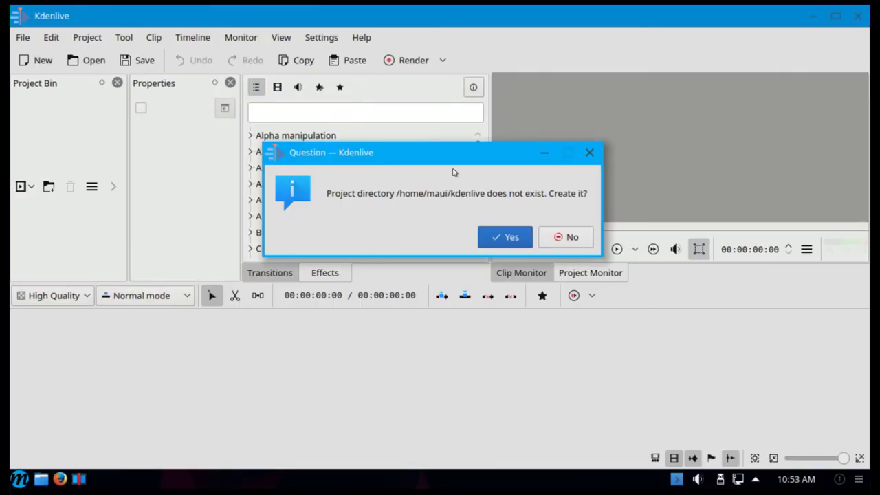
pyautogui.click(557, 237)
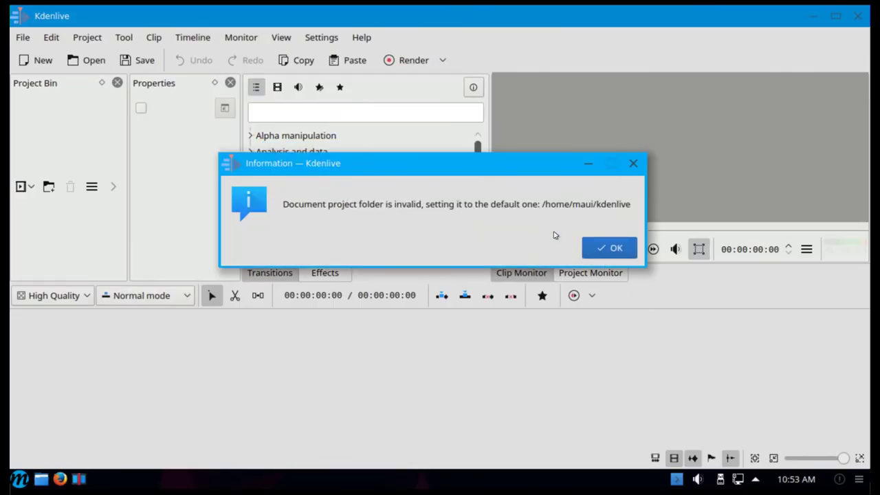
pyautogui.click(586, 246)
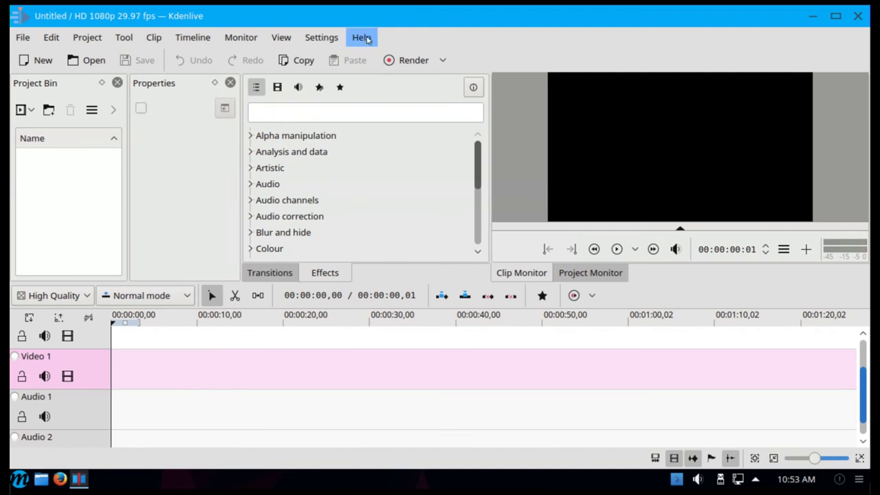
# View the About Kdenlive information and close it.
pyautogui.click(362, 37)
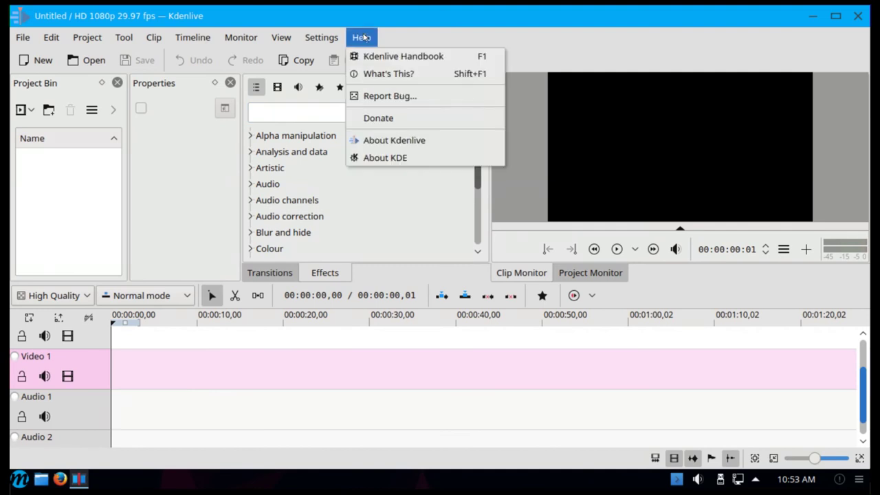
pyautogui.click(376, 140)
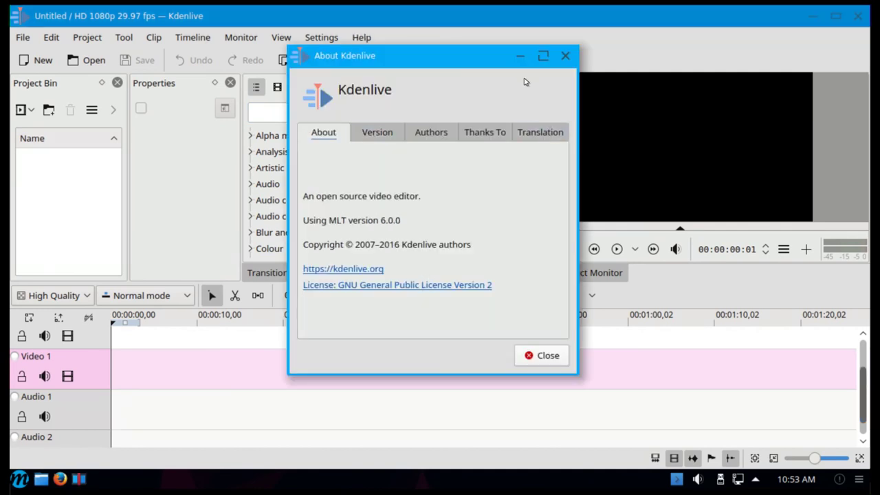
pyautogui.click(565, 56)
# Look through Kdenlive's settings, view, monitor, timeline, tool, project and file commands, and quit the program.
pyautogui.click(336, 40)
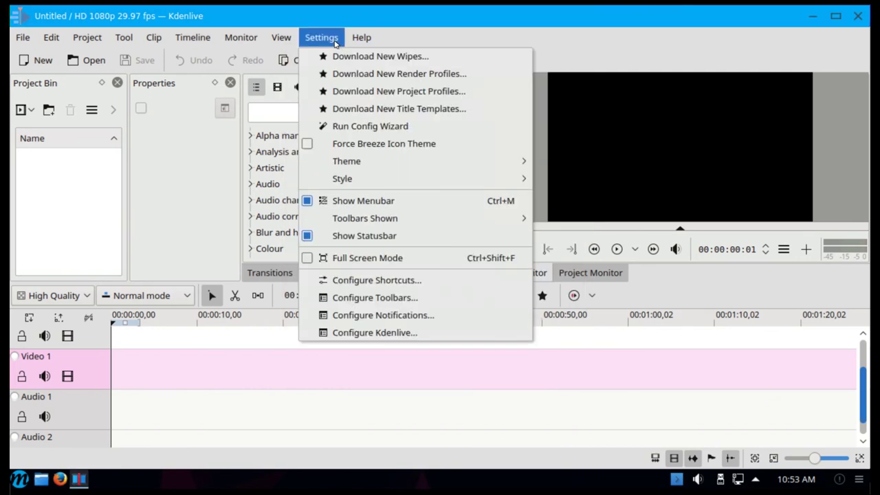
pyautogui.moveTo(274, 41)
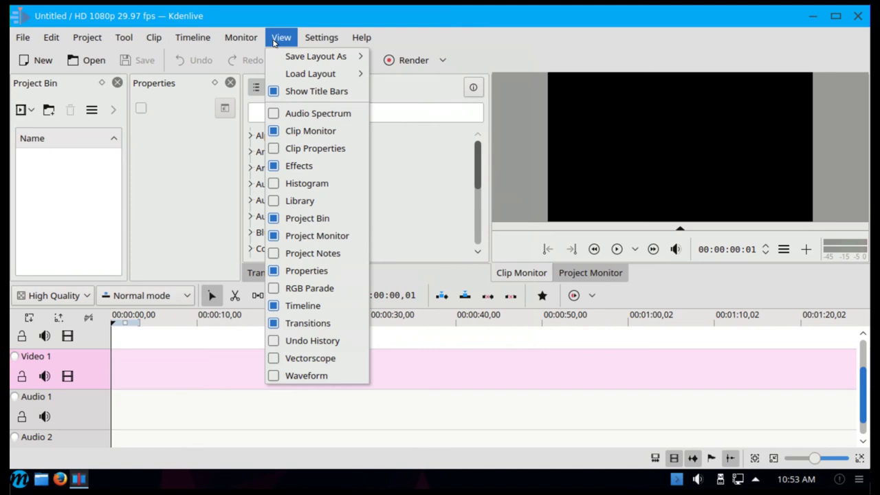
pyautogui.moveTo(242, 40)
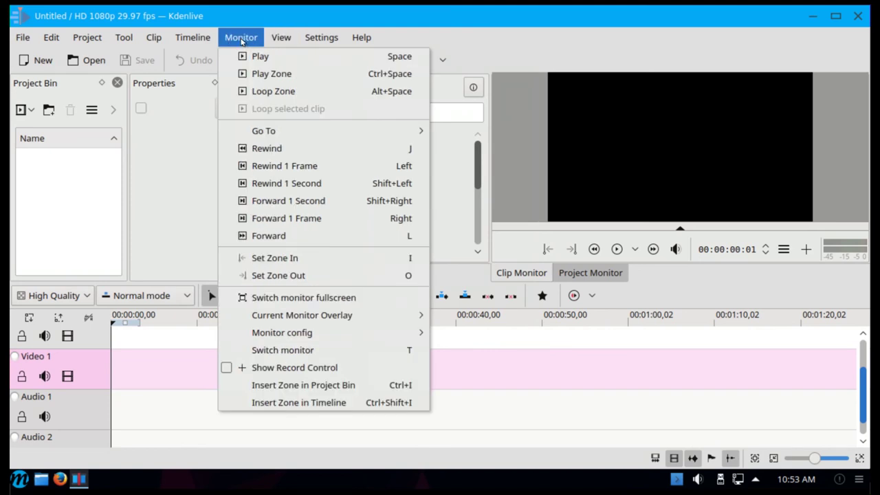
pyautogui.moveTo(198, 44)
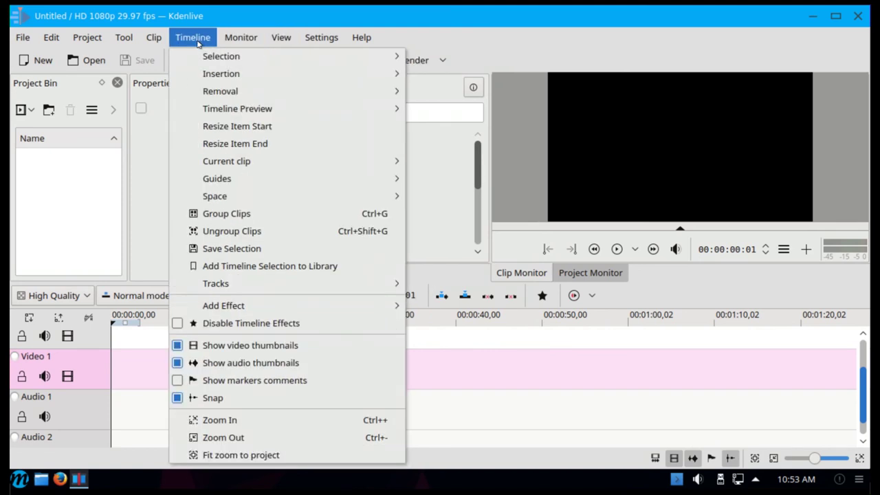
pyautogui.moveTo(153, 42)
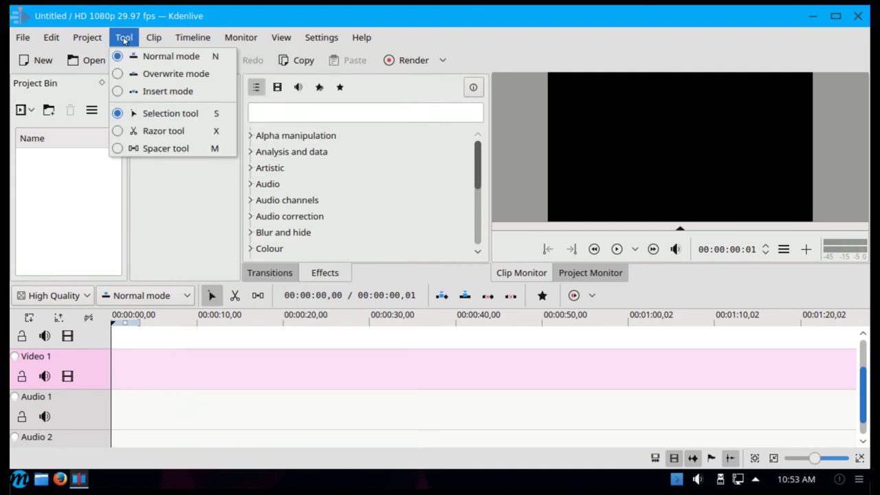
pyautogui.moveTo(85, 40)
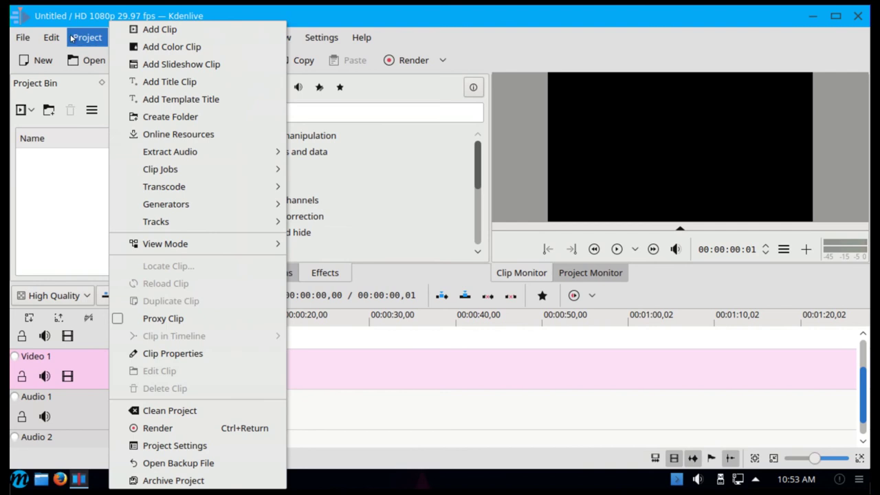
pyautogui.moveTo(50, 39)
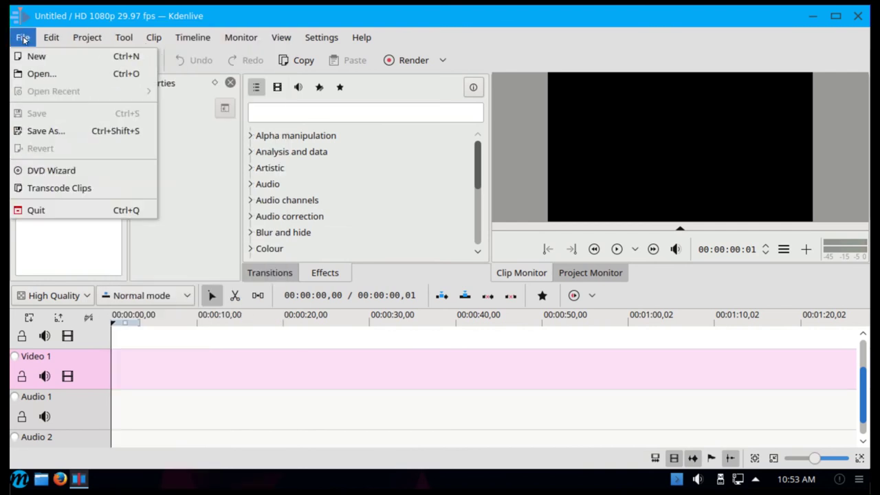
pyautogui.click(36, 211)
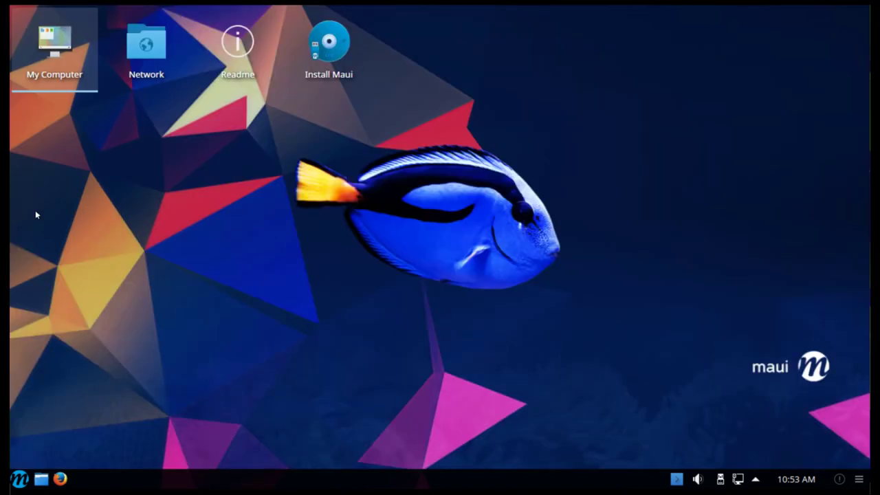
# Launch LibreOffice Writer from the Office applications, view the About LibreOffice information, and close the program.
pyautogui.click(19, 479)
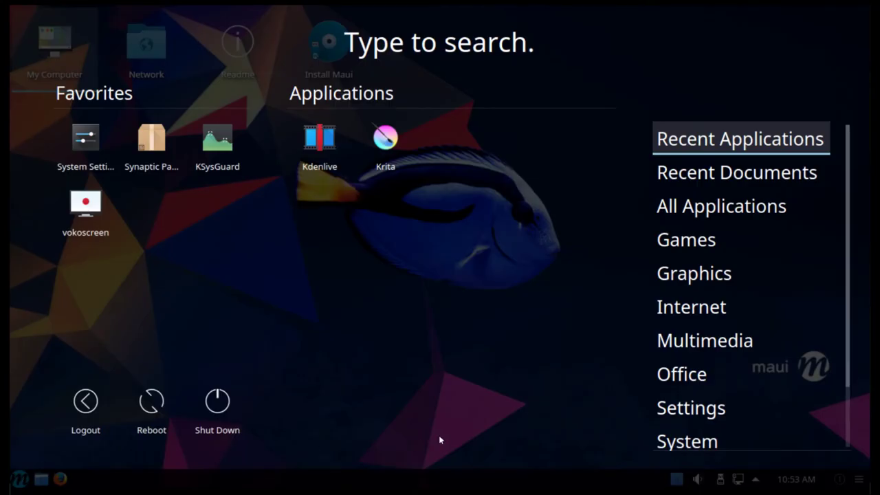
pyautogui.moveTo(667, 342)
pyautogui.moveTo(671, 371)
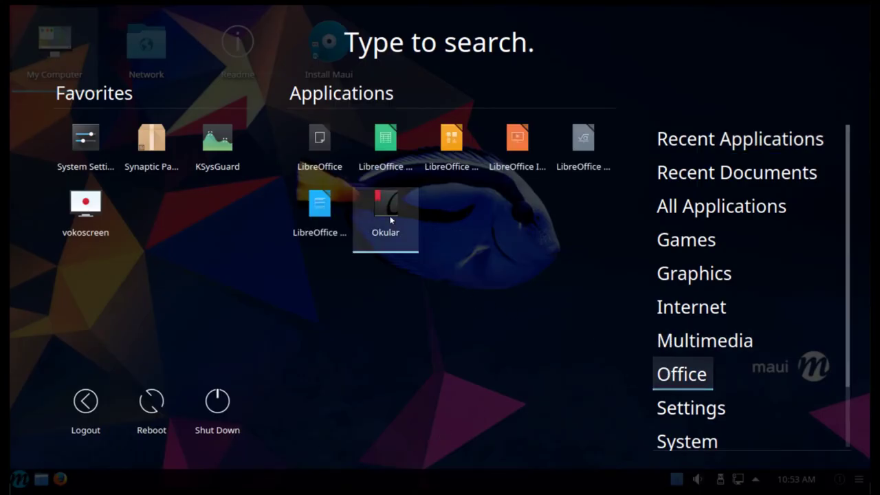
pyautogui.click(329, 206)
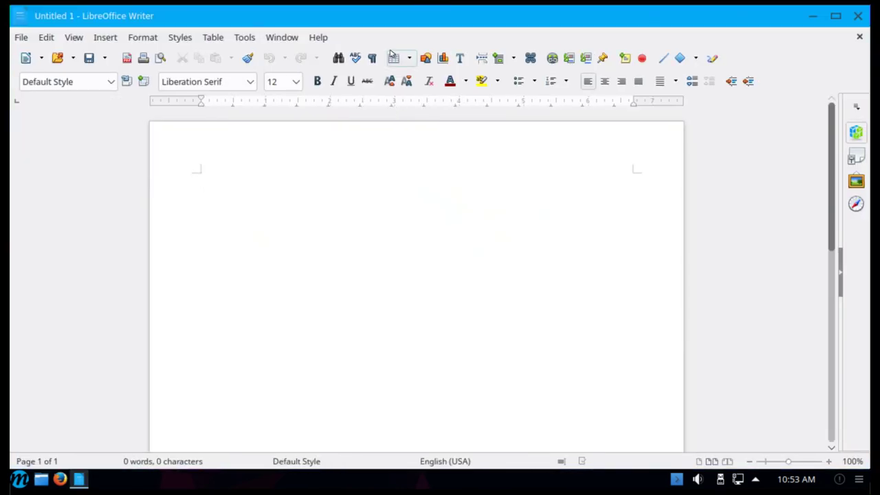
pyautogui.click(318, 38)
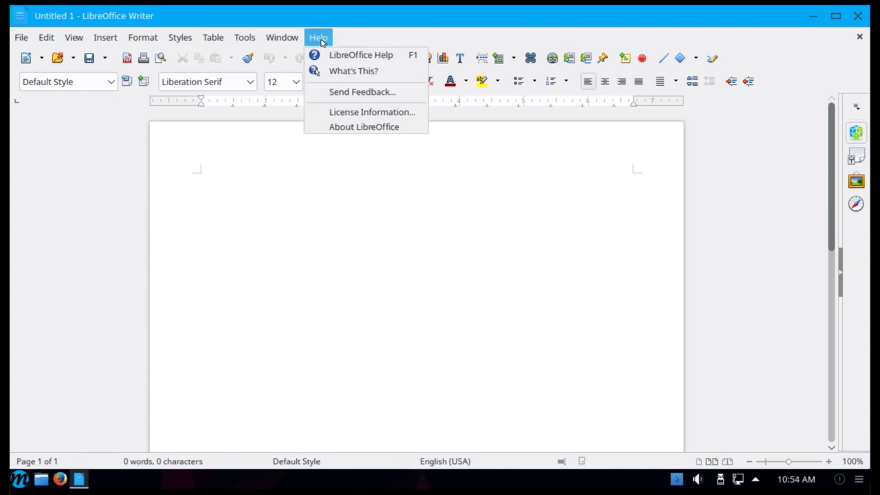
pyautogui.click(323, 125)
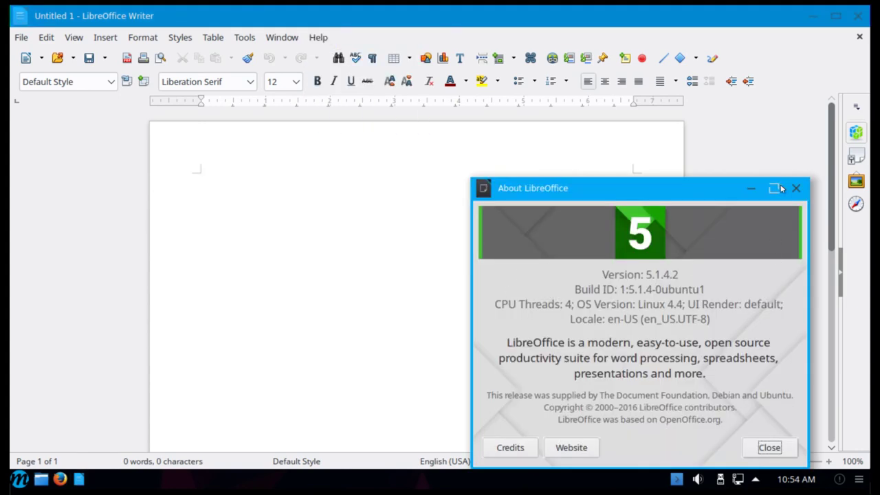
pyautogui.click(796, 189)
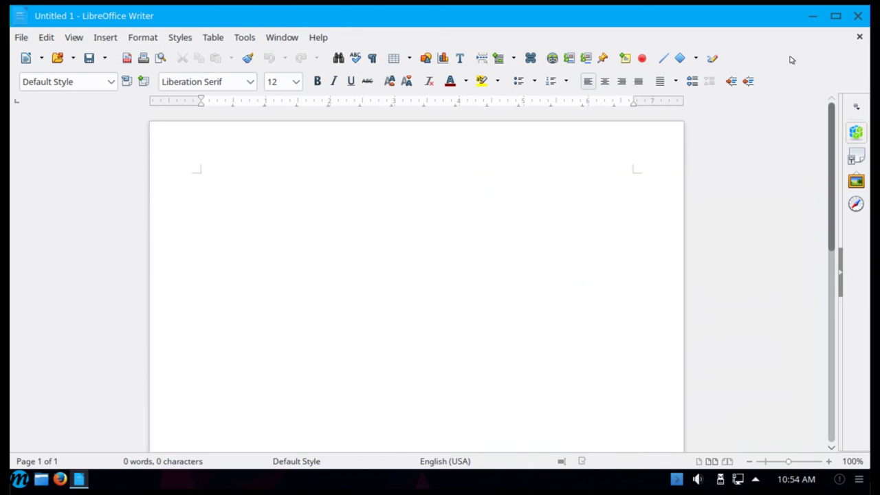
pyautogui.click(860, 16)
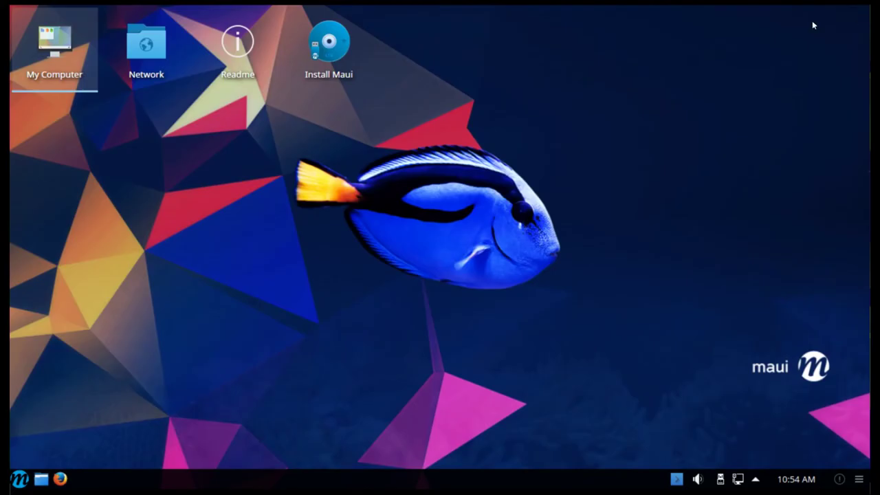
# Look over the bundled programs in the application launcher's Office, Settings and System categories.
pyautogui.click(26, 480)
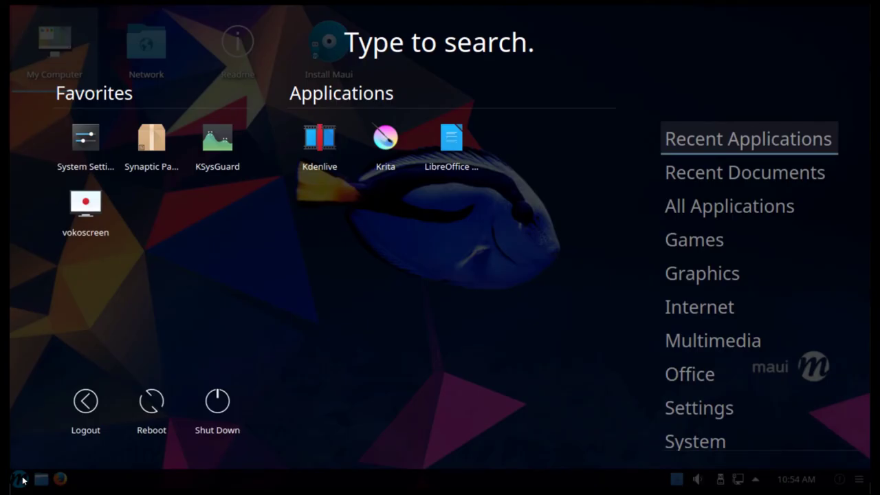
pyautogui.moveTo(691, 377)
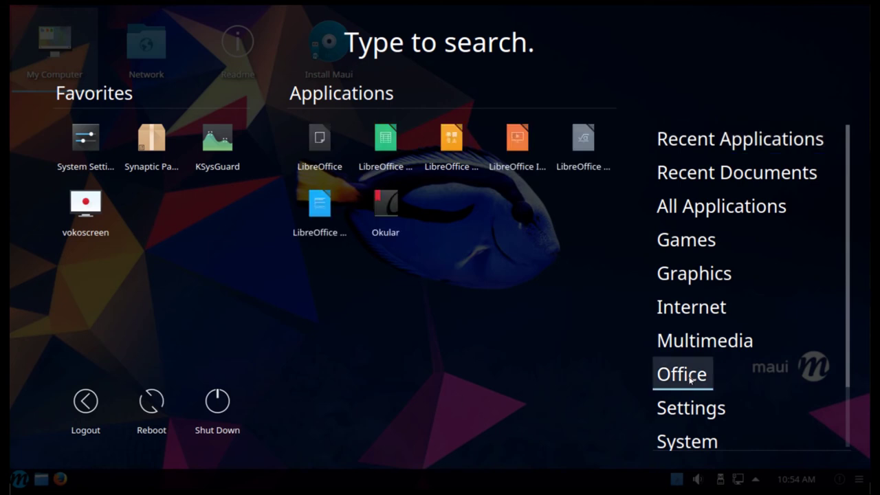
pyautogui.moveTo(691, 409)
pyautogui.moveTo(695, 439)
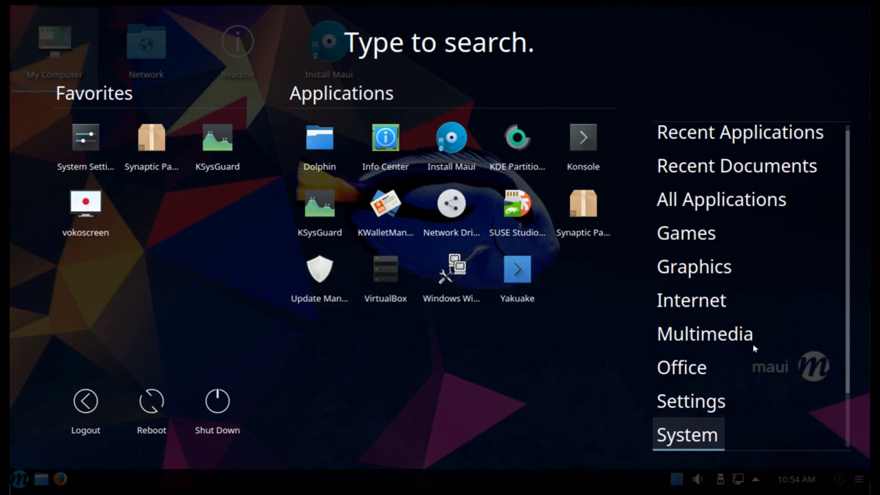
pyautogui.moveTo(705, 334)
pyautogui.scroll(-2, 847, 409)
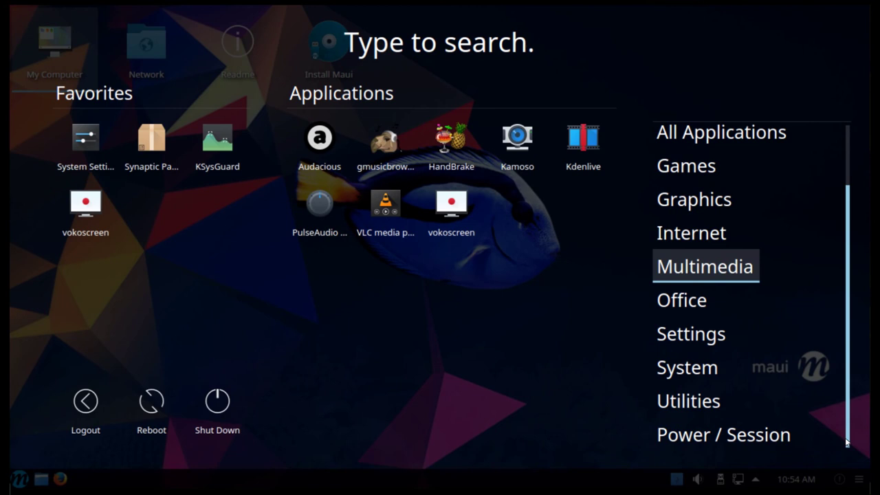
pyautogui.moveTo(709, 370)
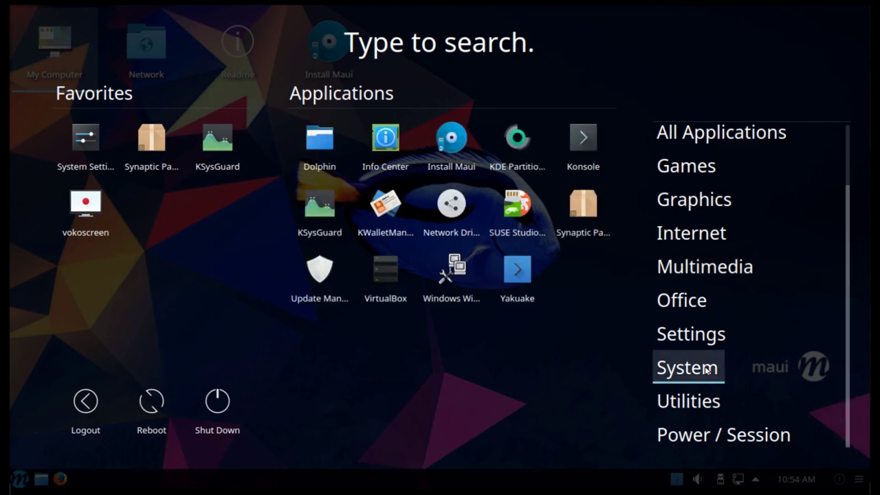
# Launch Kate from the Utilities applications, view the About Kate information, and close the editor.
pyautogui.moveTo(702, 403)
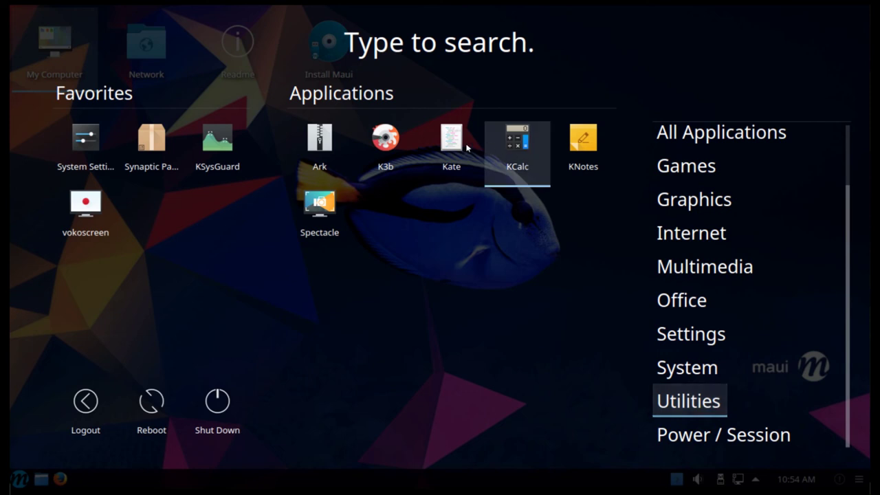
pyautogui.click(453, 142)
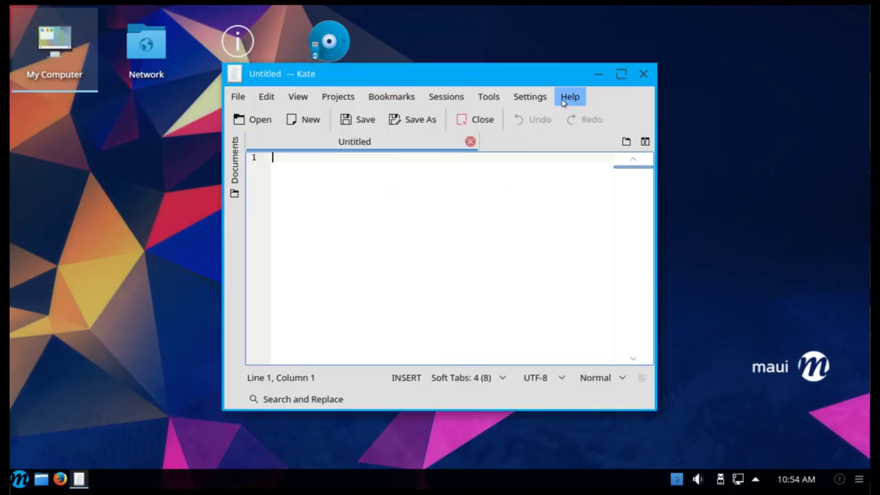
pyautogui.click(569, 96)
pyautogui.click(586, 216)
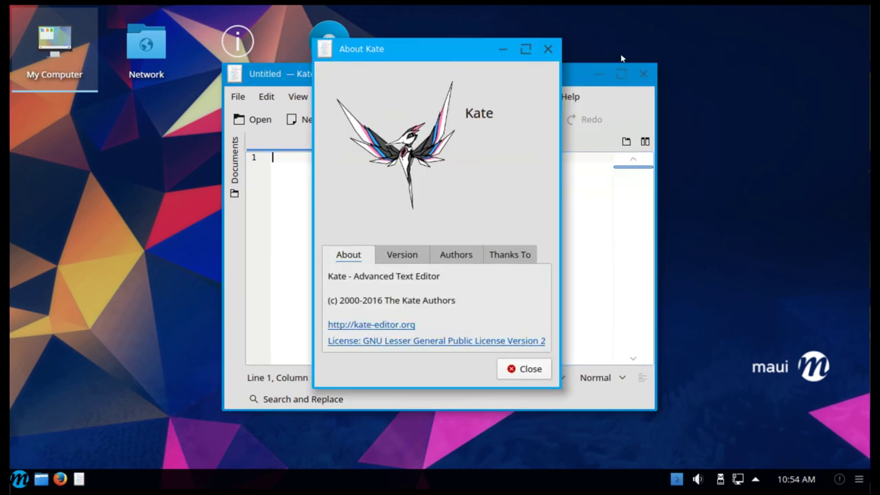
pyautogui.click(548, 50)
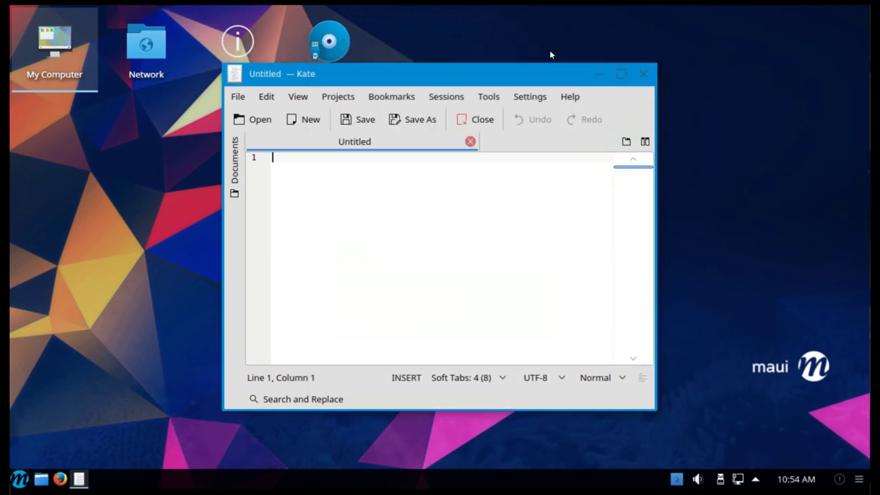
pyautogui.click(643, 76)
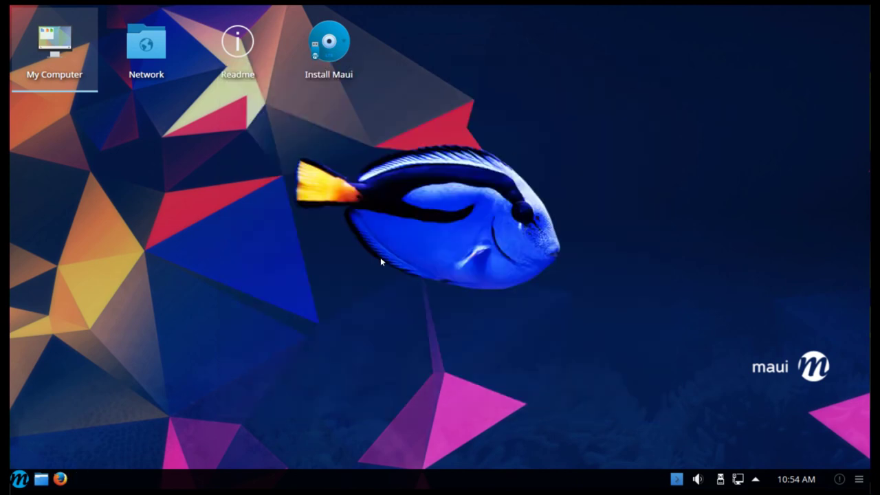
# Launch Spectacle from the Utilities applications, look over its capture options, and close it without saving the screenshot.
pyautogui.click(20, 479)
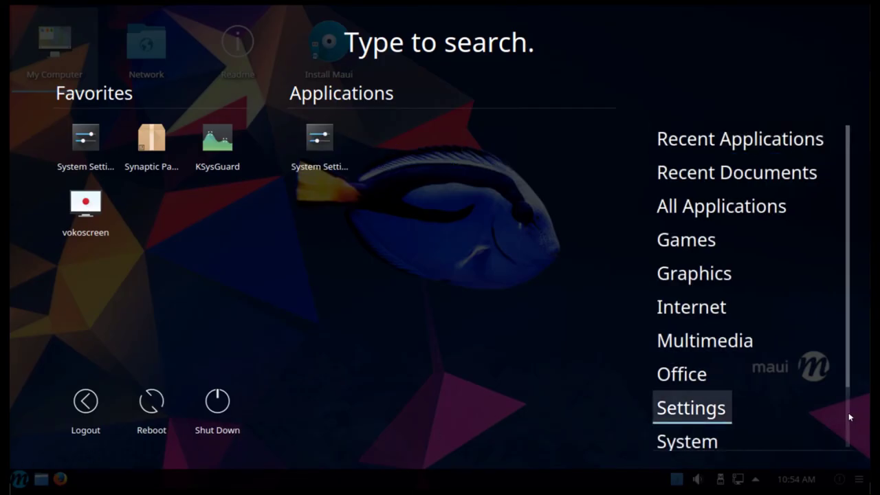
pyautogui.scroll(-2, 850, 415)
pyautogui.moveTo(698, 404)
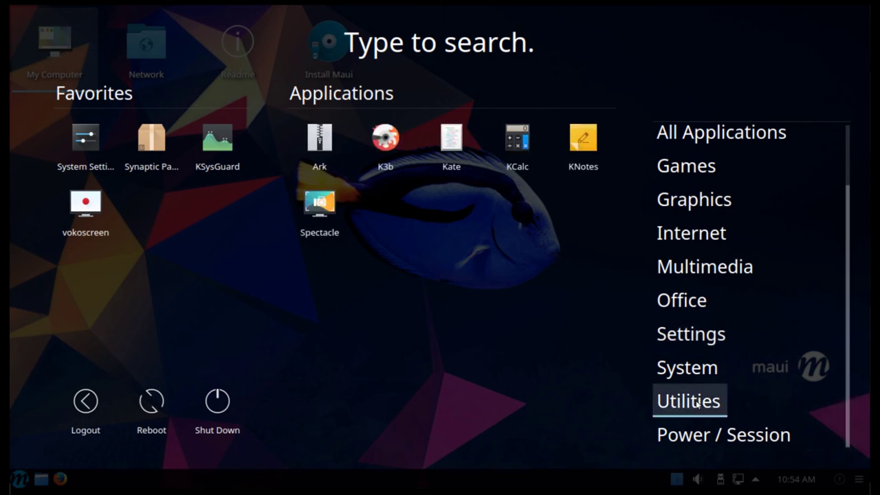
pyautogui.click(320, 203)
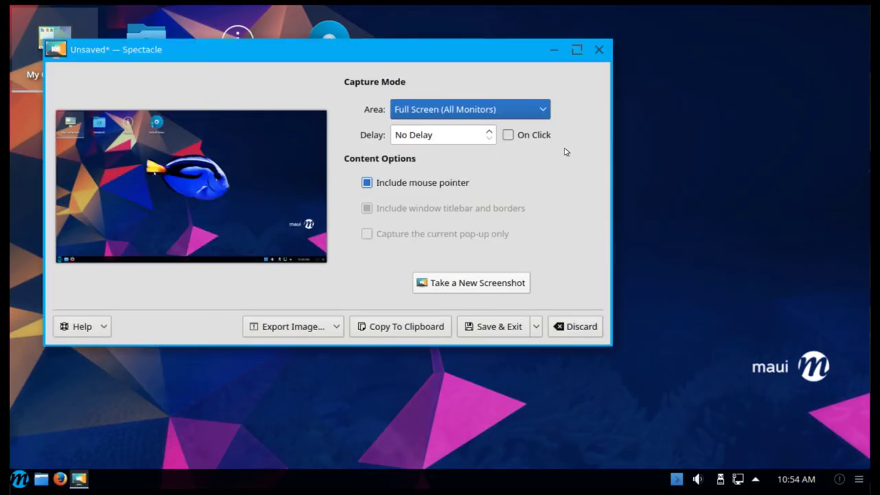
pyautogui.click(599, 49)
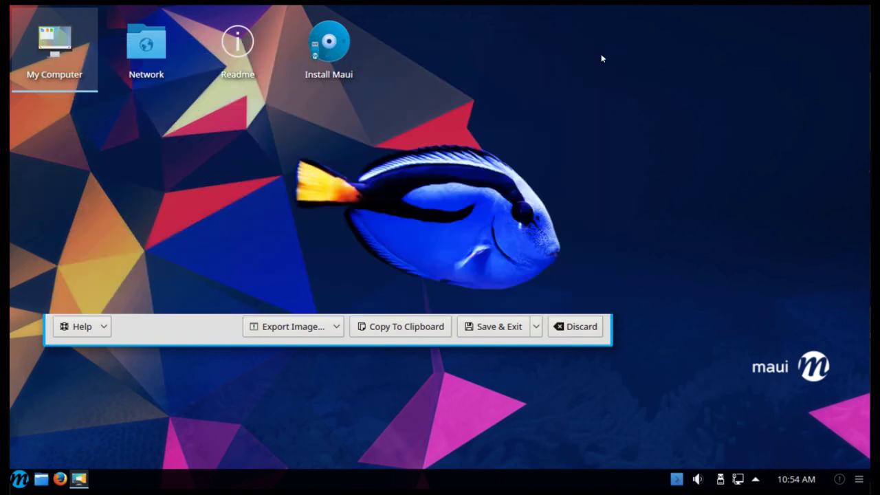
# Look over the application launcher's Utilities programs and the system actions in the Power / Session category.
pyautogui.click(25, 477)
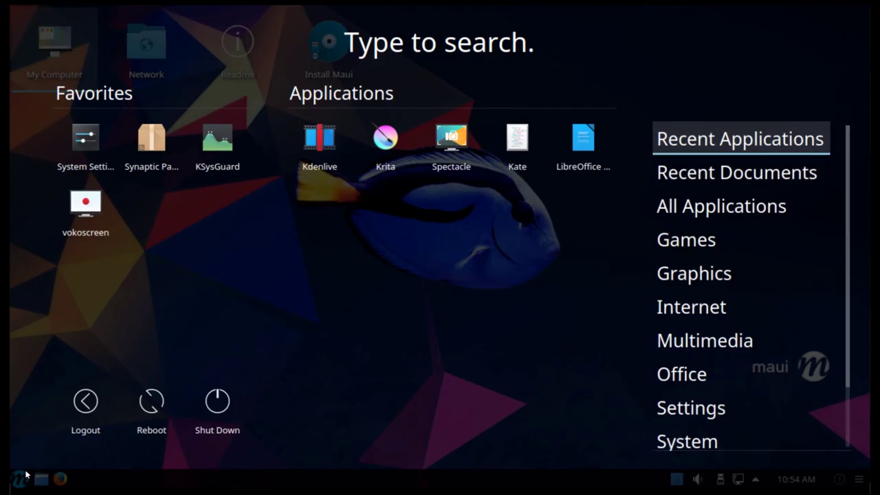
pyautogui.scroll(-2, 844, 407)
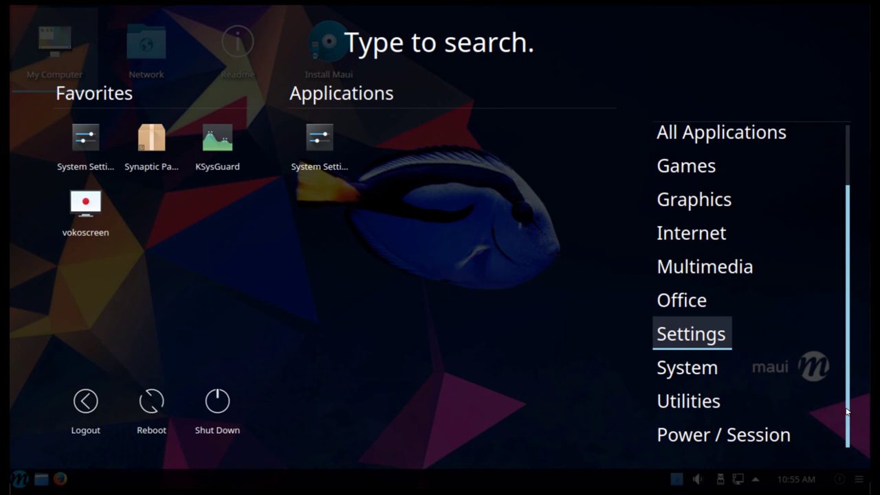
pyautogui.moveTo(699, 403)
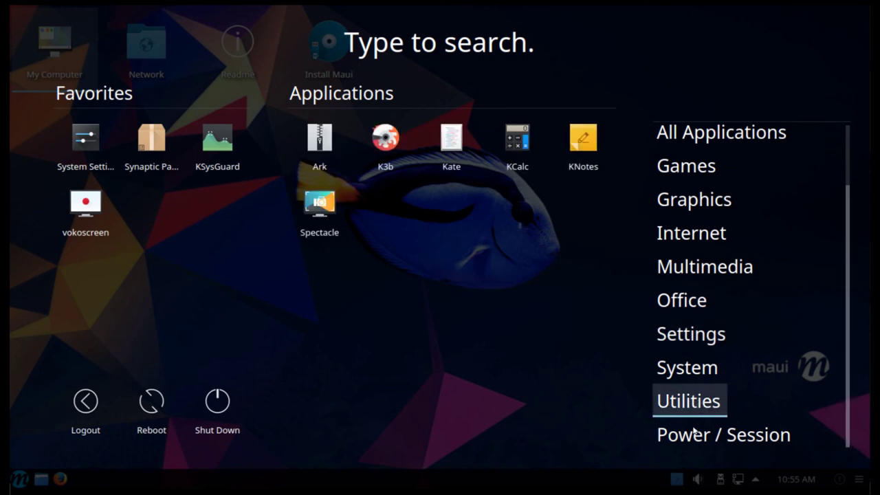
pyautogui.moveTo(695, 435)
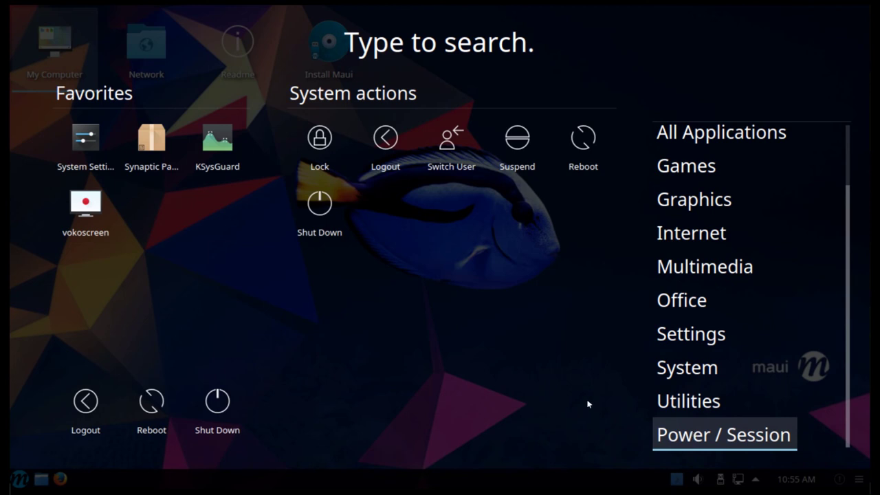